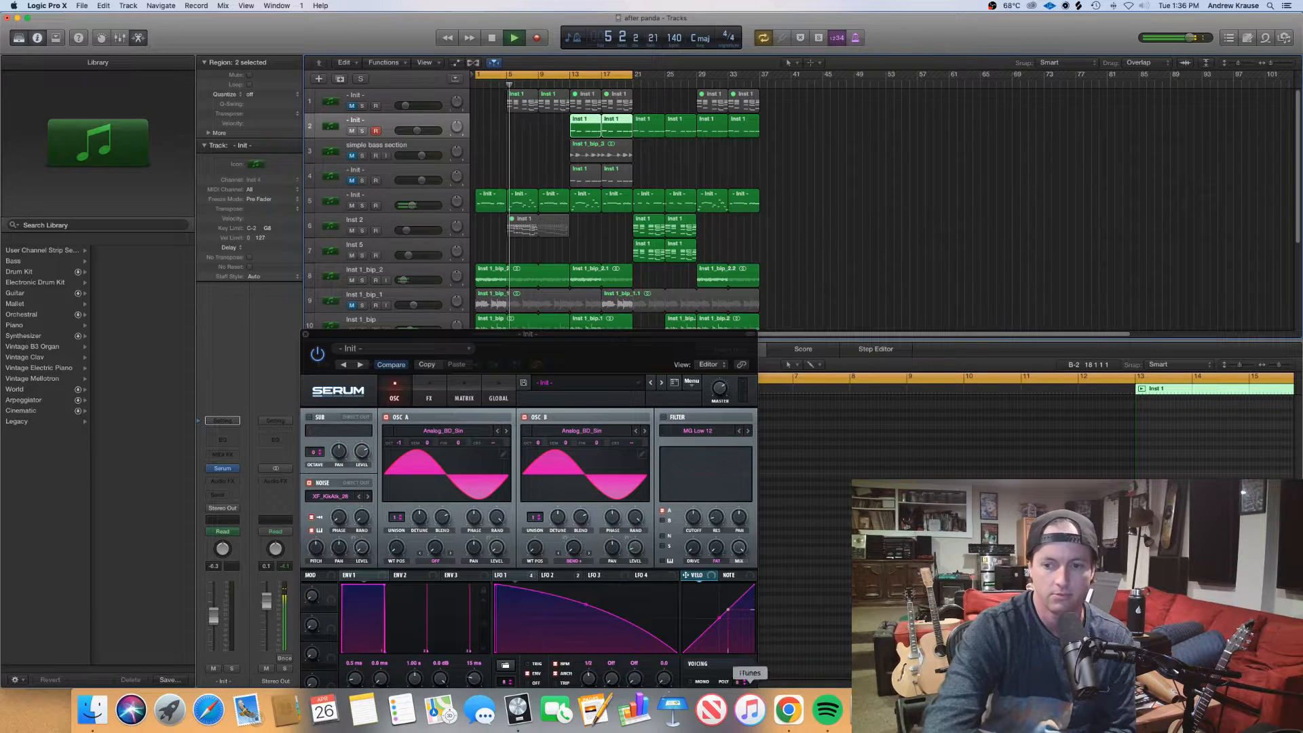
# Examine the oscillator and effects settings of track 2's finished Serum patch during playback, stopping the song and closing the synth at the end
pyautogui.press('super+Tab')
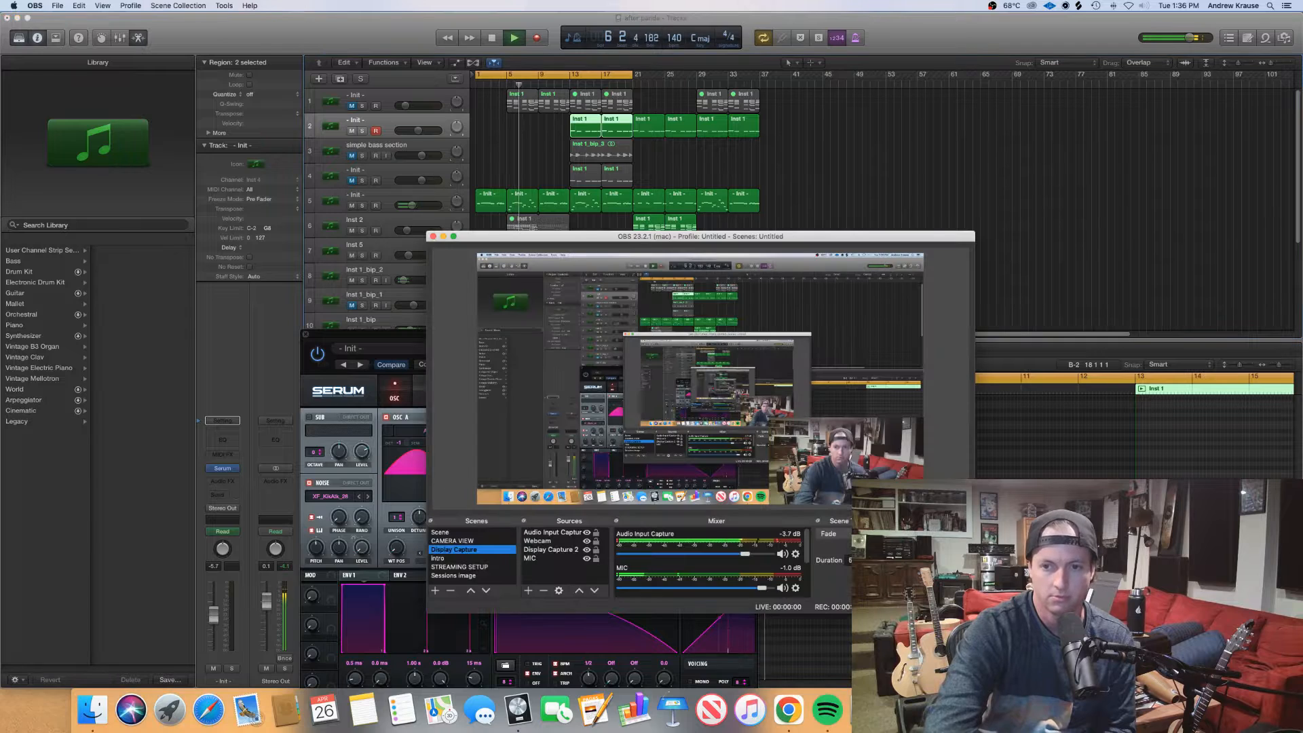
pyautogui.click(1024, 294)
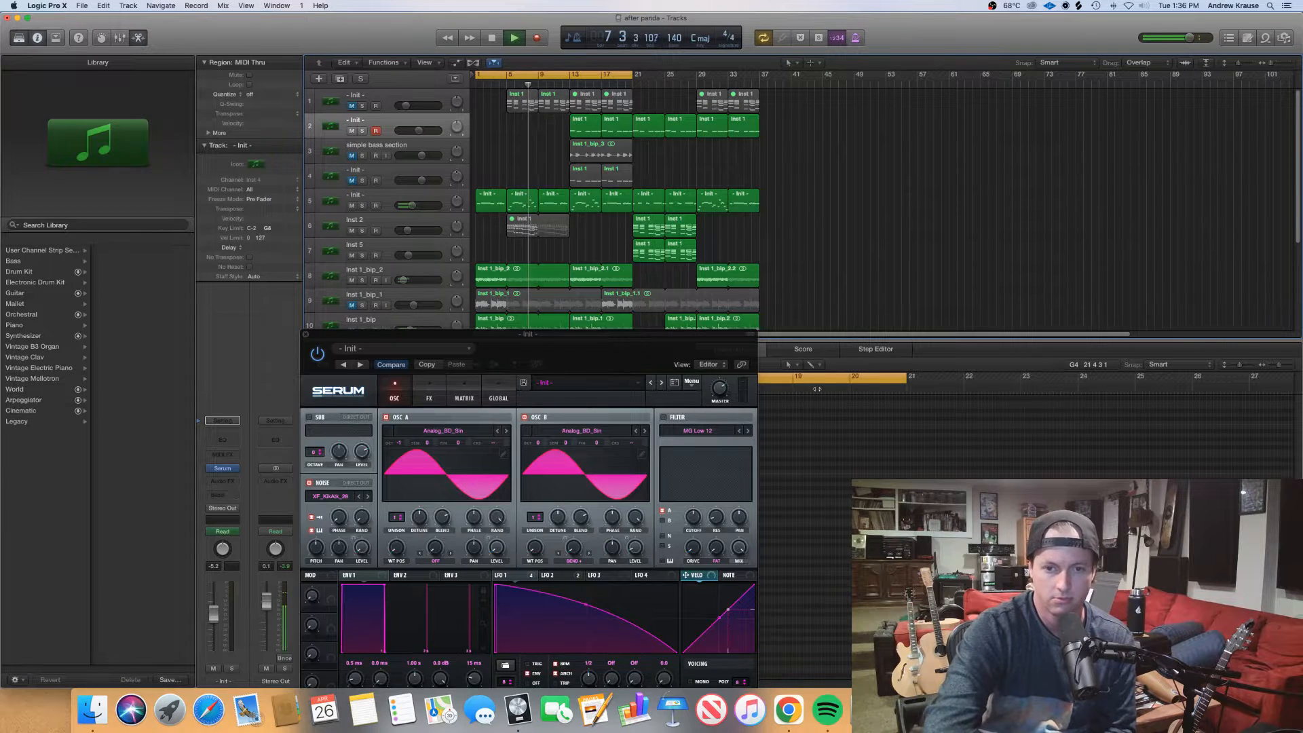
pyautogui.moveTo(640, 346); pyautogui.dragTo(442, 180)
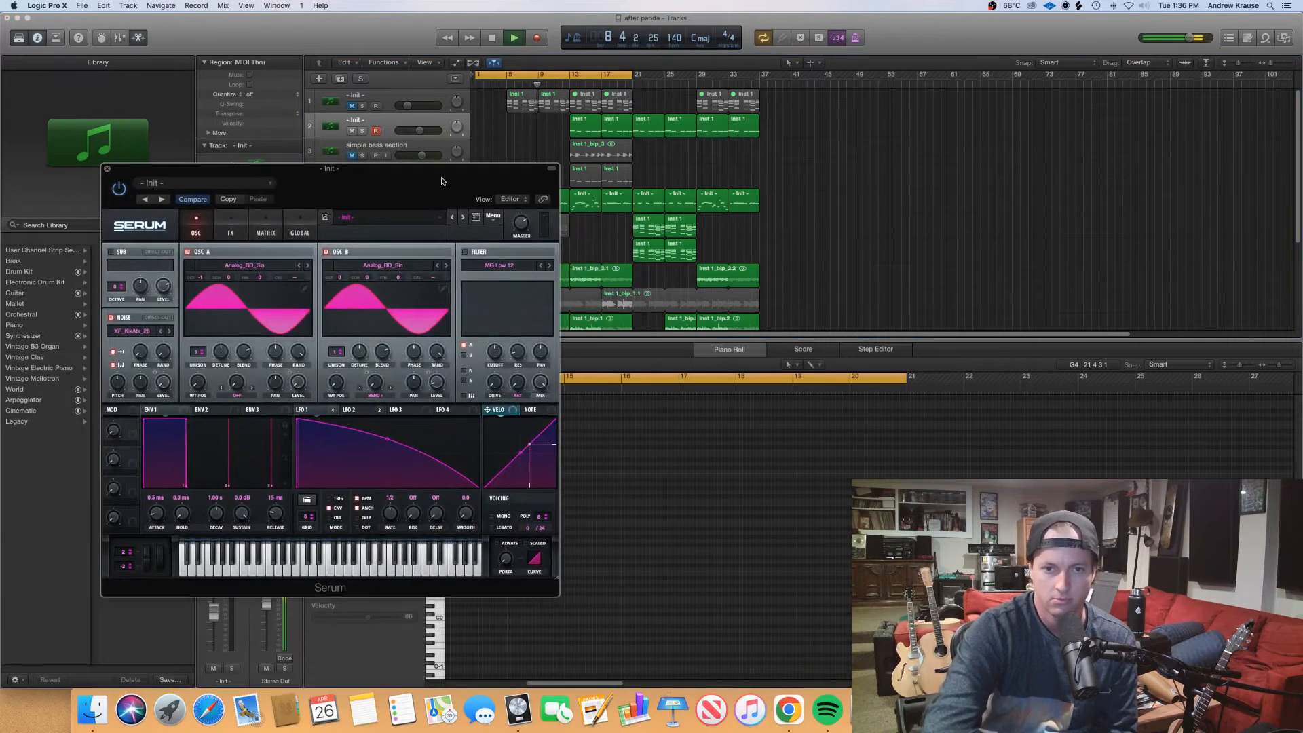
pyautogui.click(230, 233)
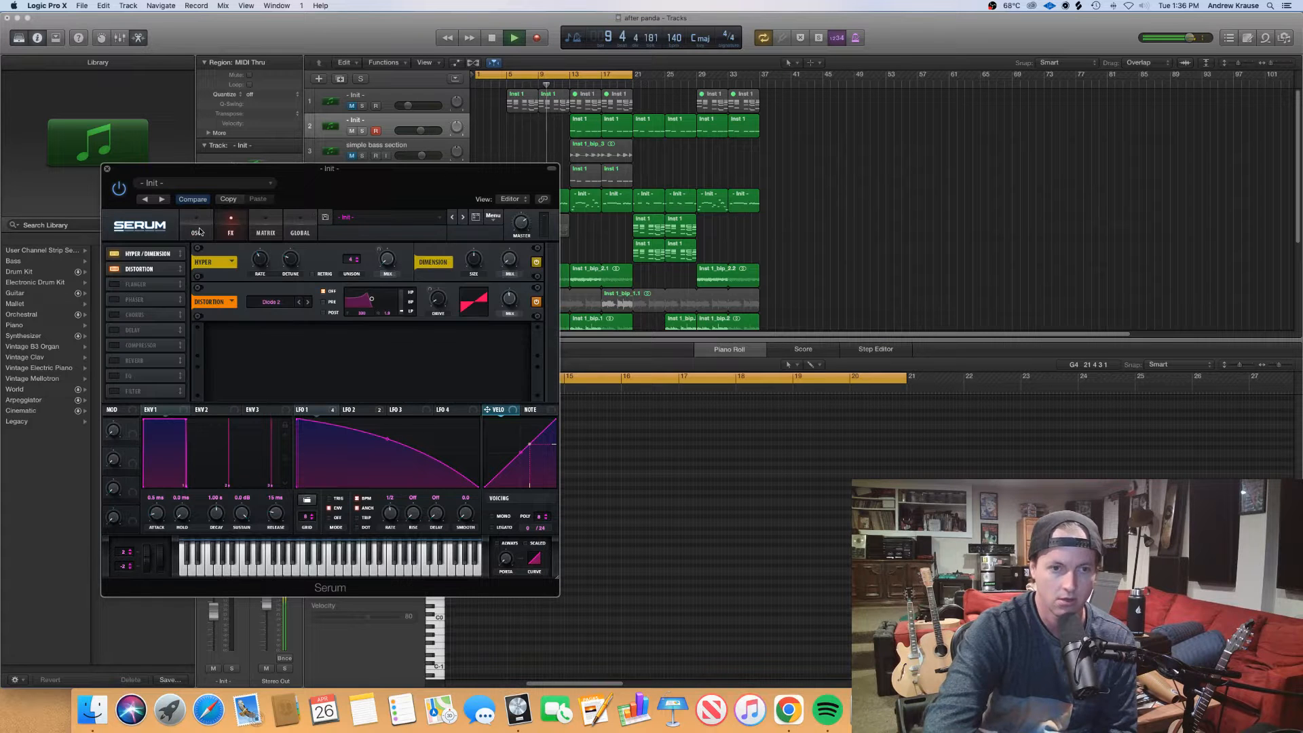
pyautogui.click(212, 233)
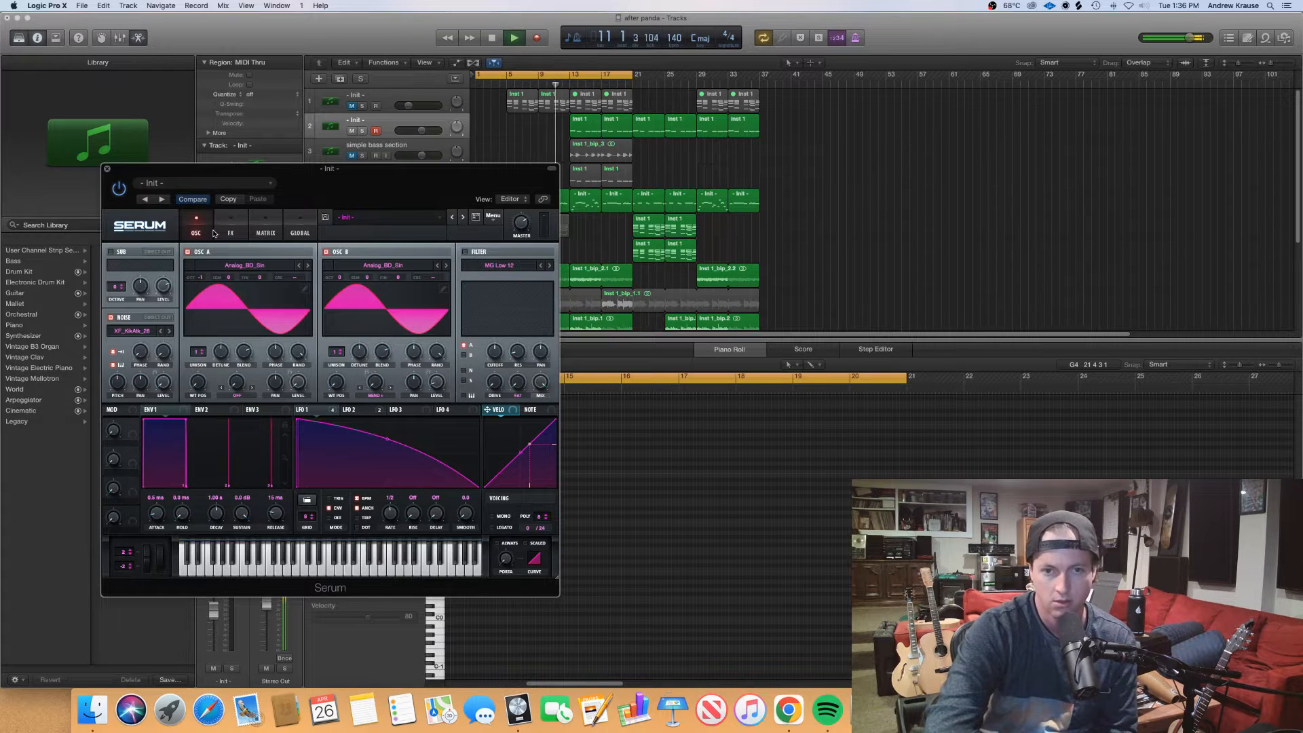
pyautogui.moveTo(399, 184); pyautogui.dragTo(421, 223)
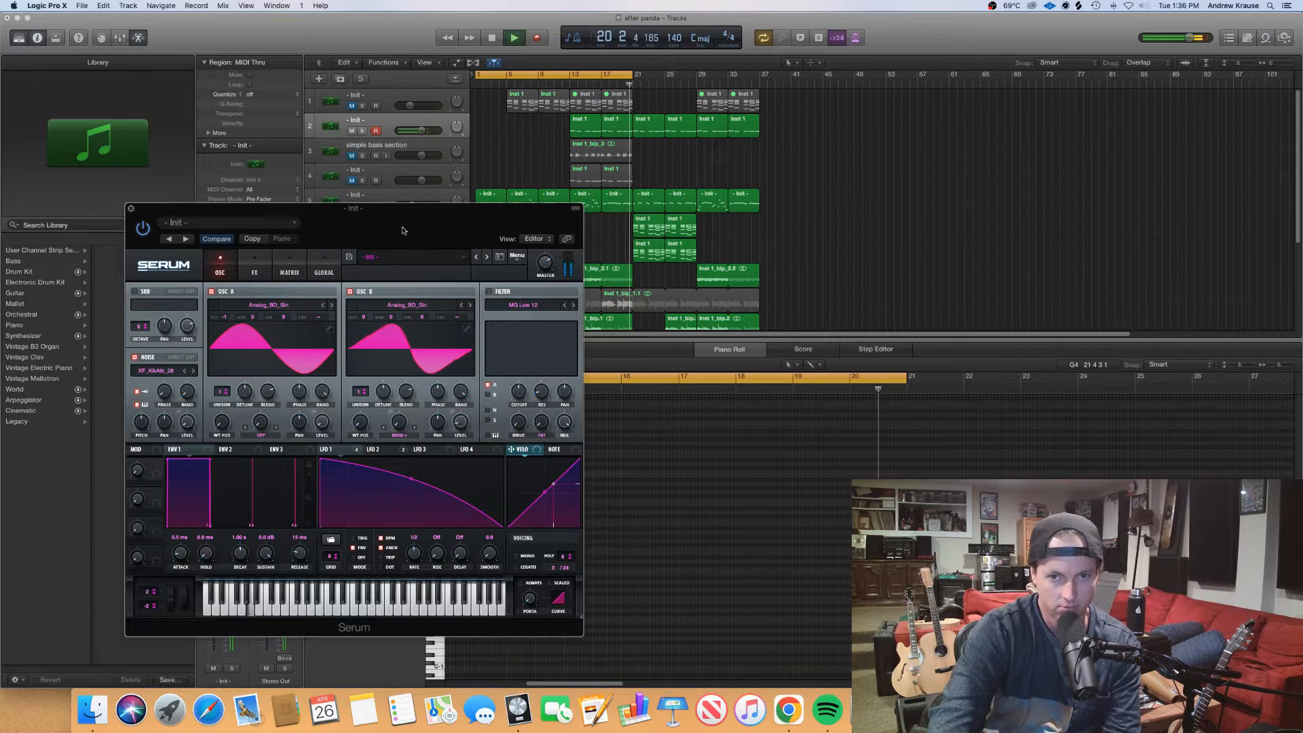
pyautogui.press('space')
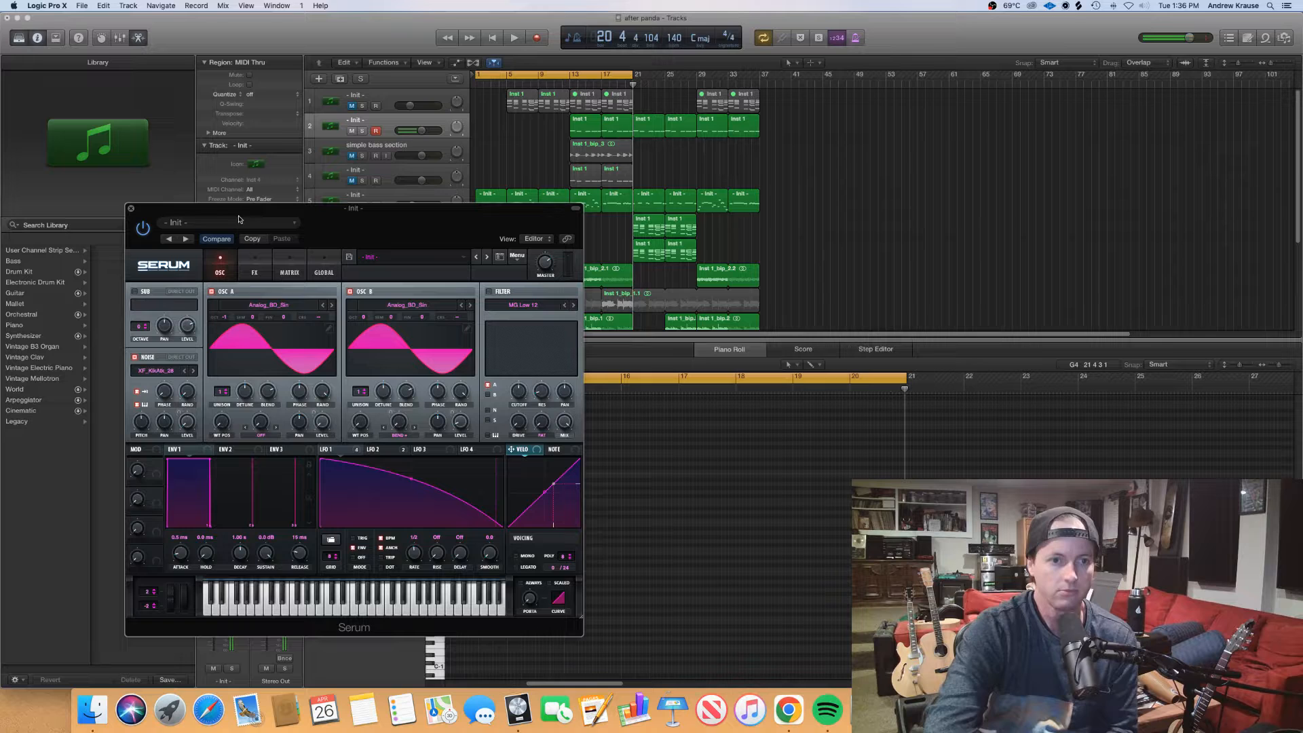
pyautogui.click(131, 209)
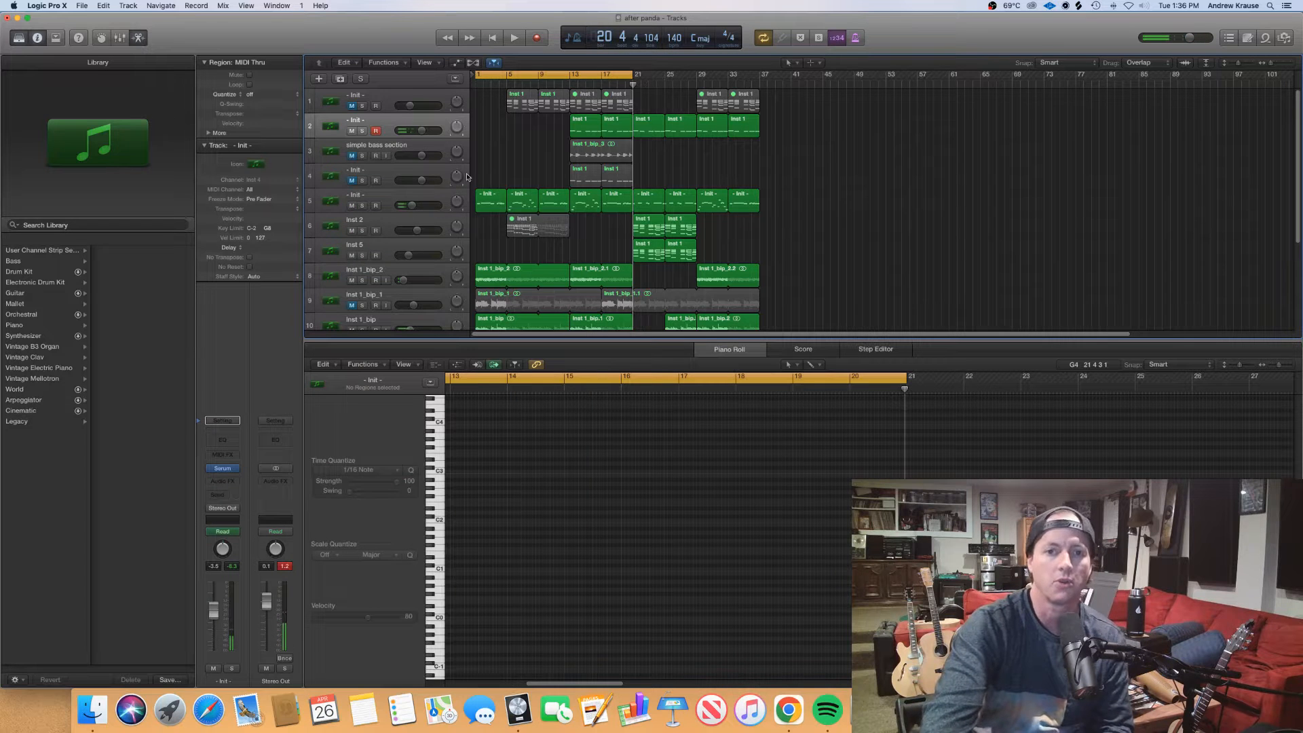
# Mute track 2, make track 4 active and audible, and open its Serum instrument with the default initial patch
pyautogui.click(343, 169)
pyautogui.click(350, 130)
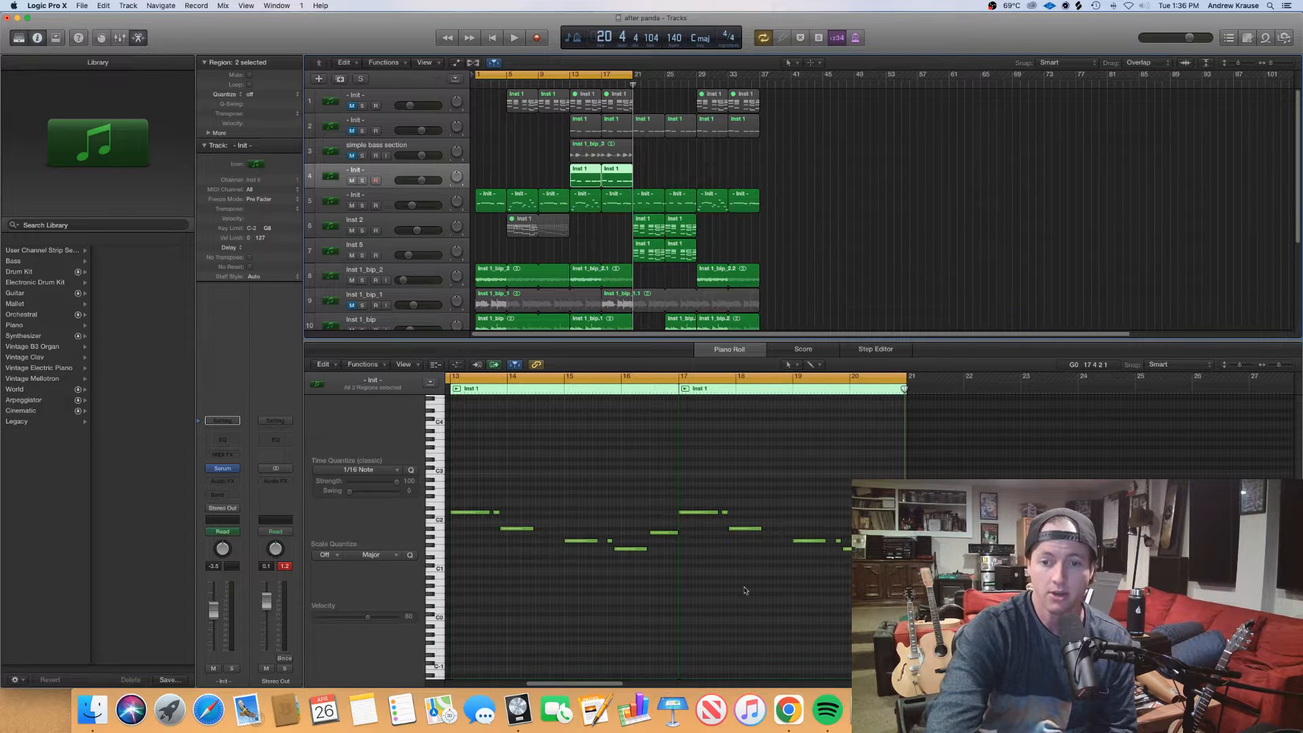
pyautogui.hscroll(-5, 745, 590)
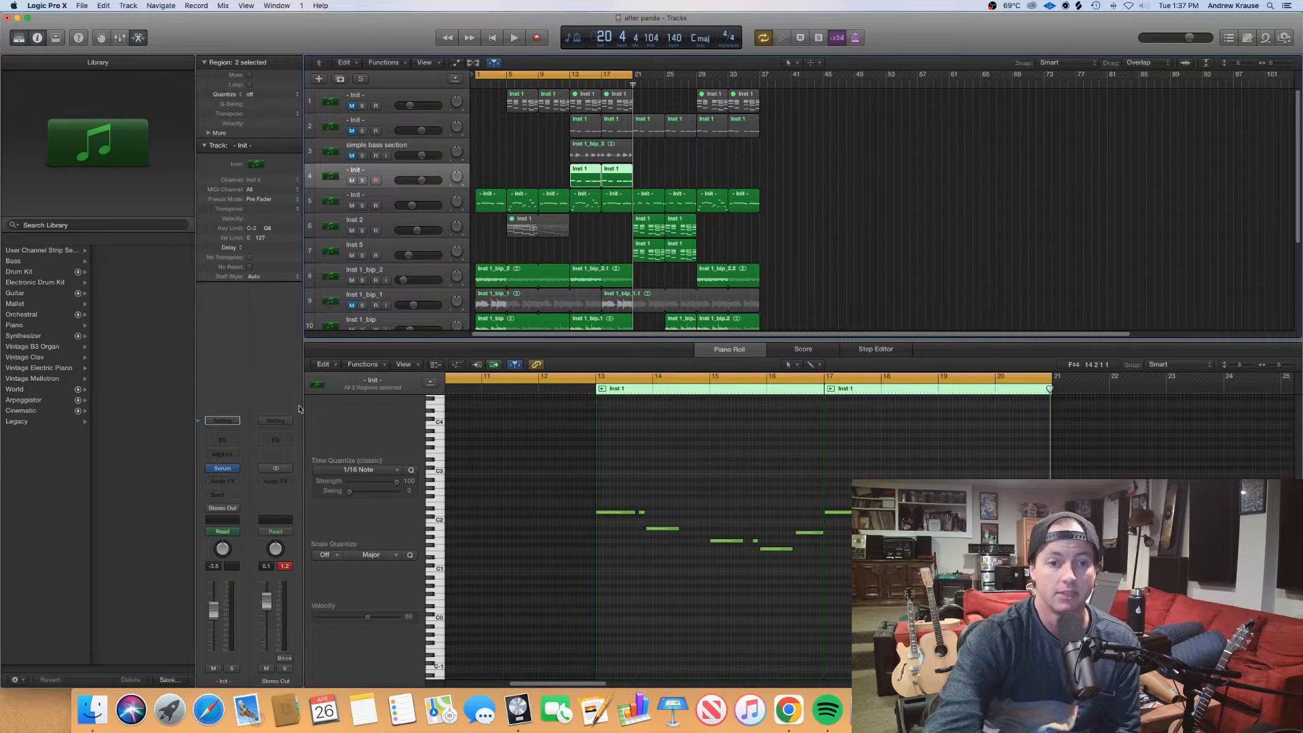
pyautogui.click(227, 470)
pyautogui.moveTo(400, 327); pyautogui.dragTo(620, 231)
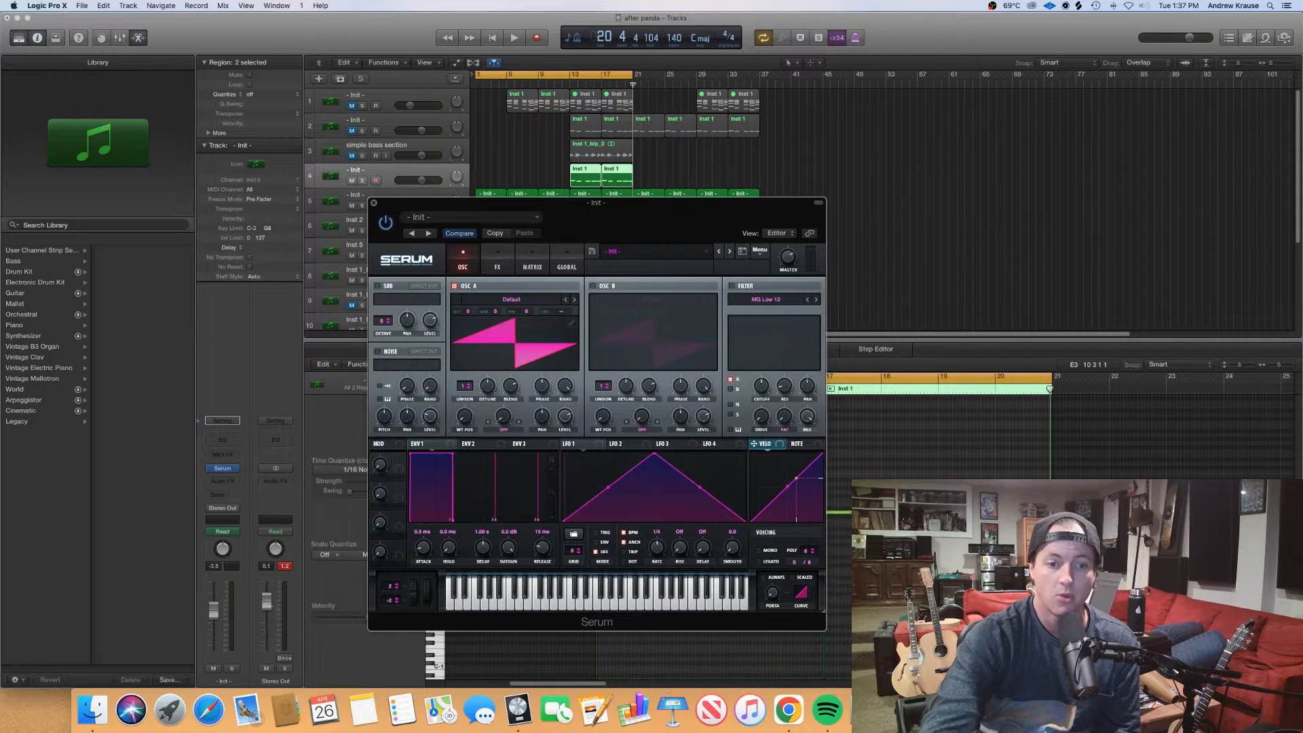
# Lower the Stereo Out level slightly, solo track 4, and audition its unmodified sound from bar 13
pyautogui.moveTo(266, 601); pyautogui.dragTo(270, 614)
pyautogui.moveTo(687, 230); pyautogui.dragTo(591, 224)
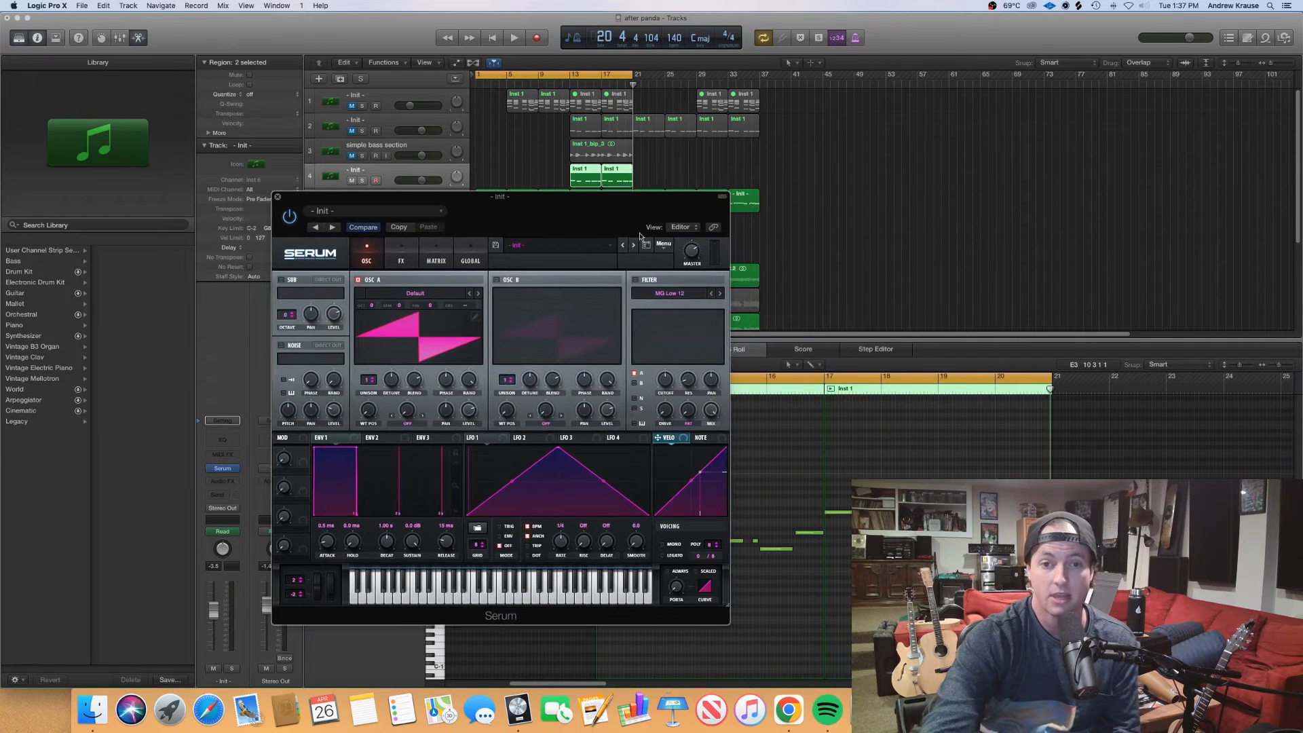
pyautogui.click(572, 85)
pyautogui.press('space')
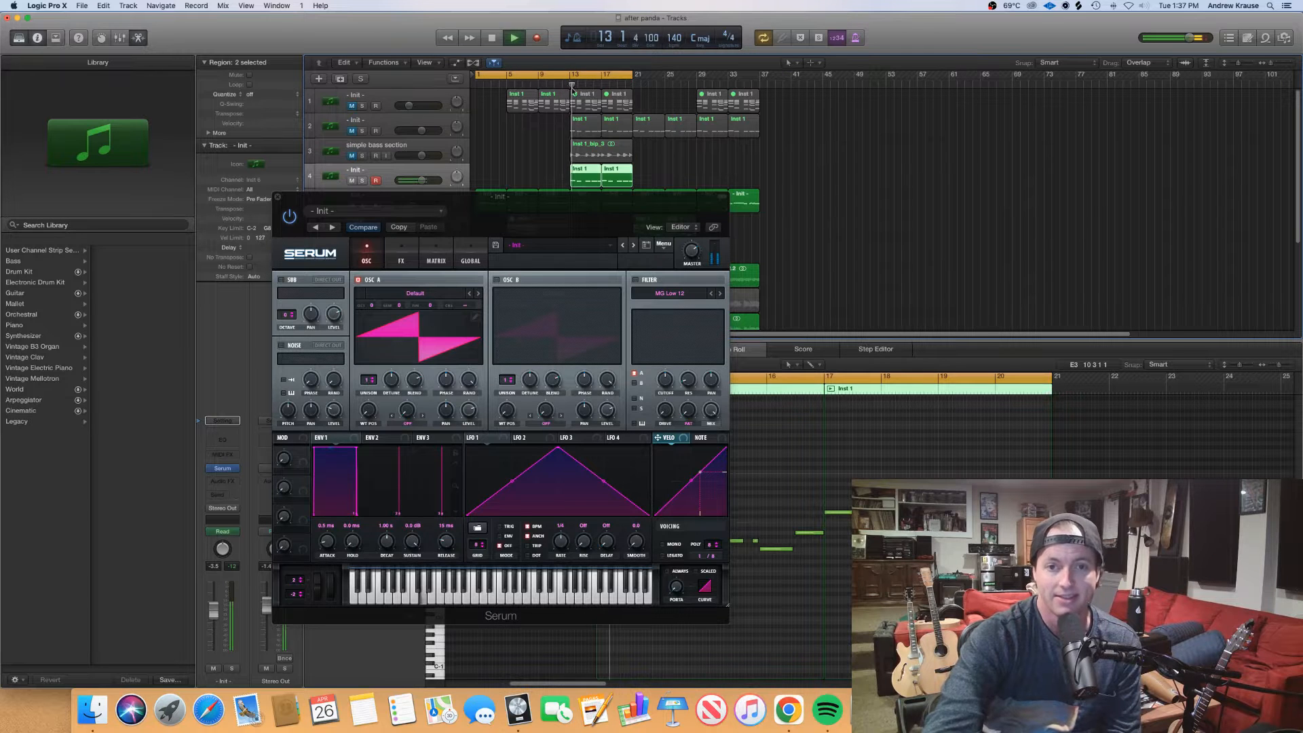
pyautogui.press('s')
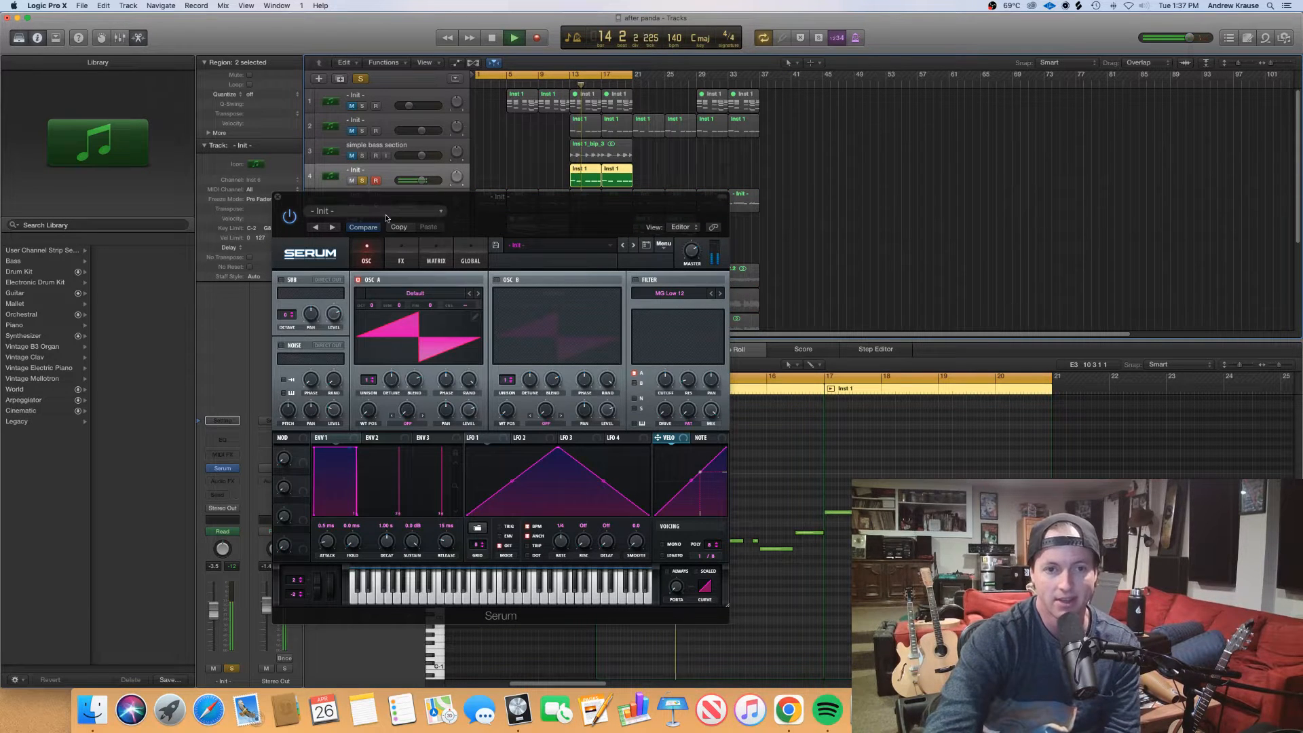
pyautogui.press('space')
# Load the Analog_BD_Sin wavetable into Oscillator A, enable Oscillator B with the same wavetable, and set Oscillator A's octave to -1
pyautogui.click(428, 294)
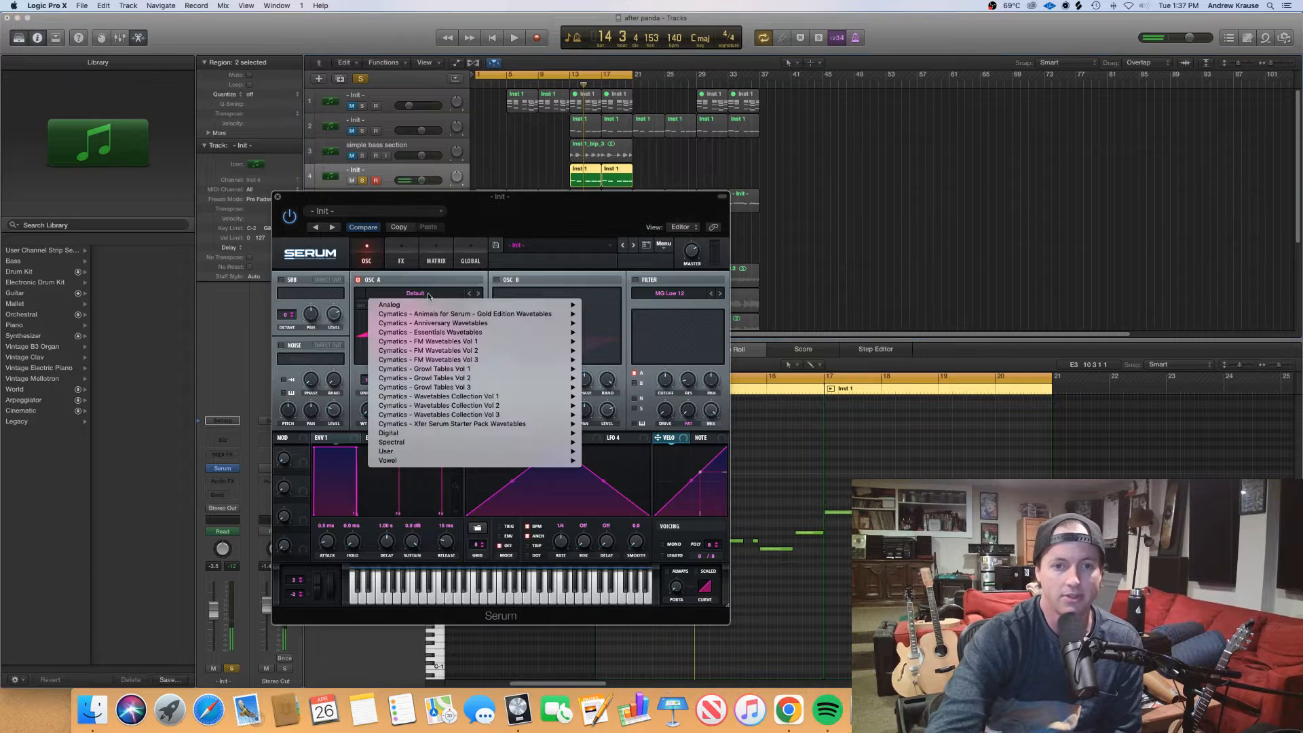
pyautogui.moveTo(441, 305)
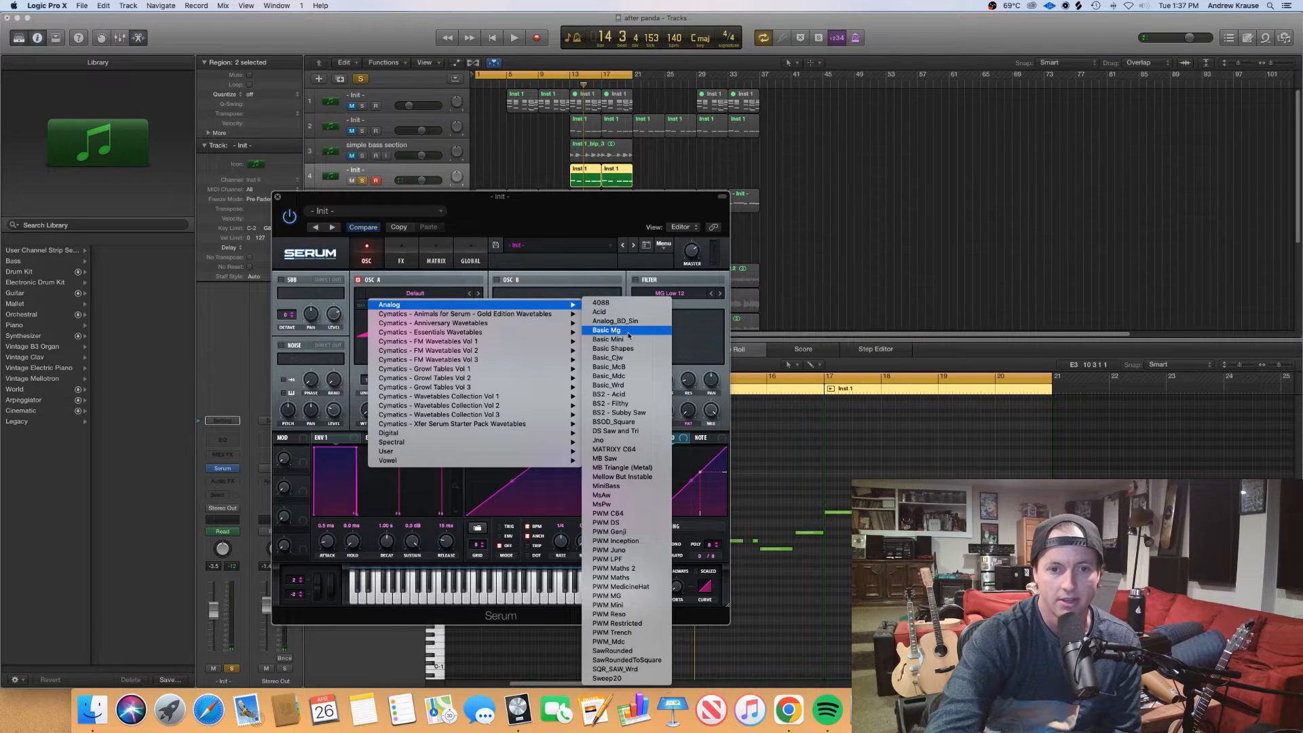
pyautogui.click(638, 321)
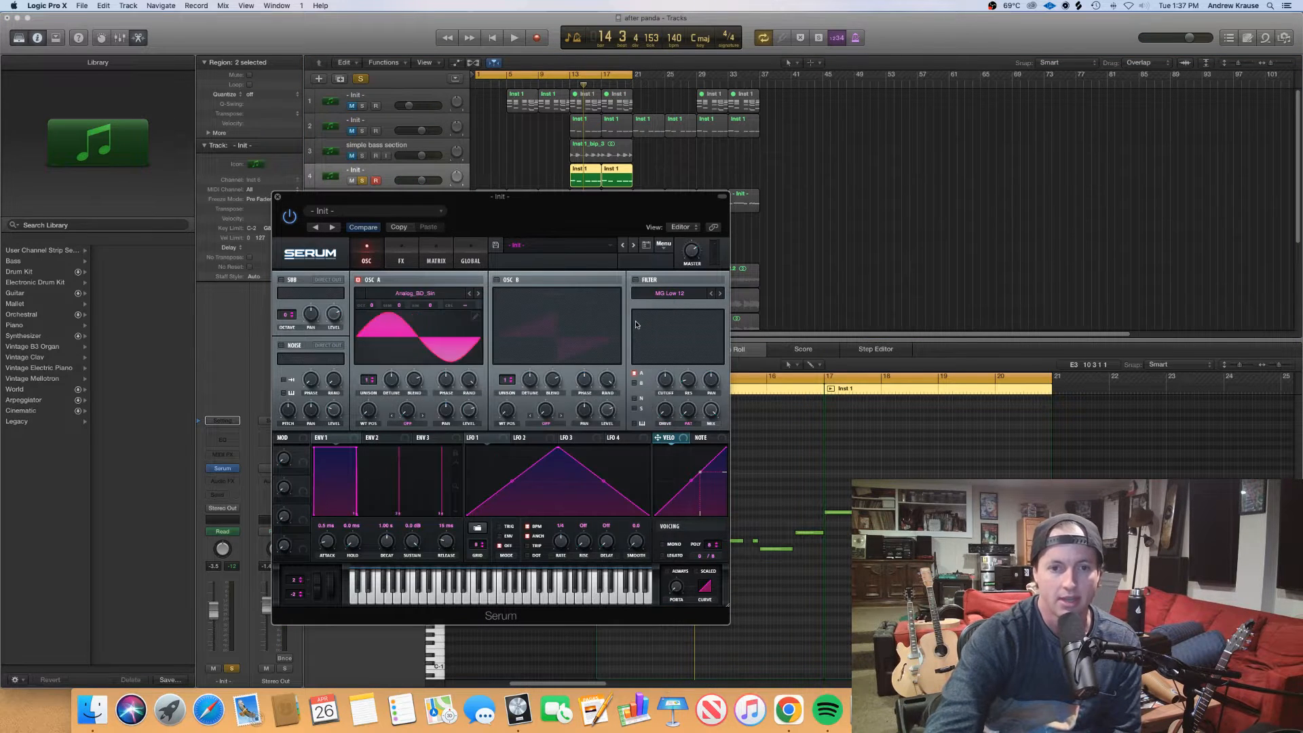
pyautogui.click(500, 280)
pyautogui.click(536, 293)
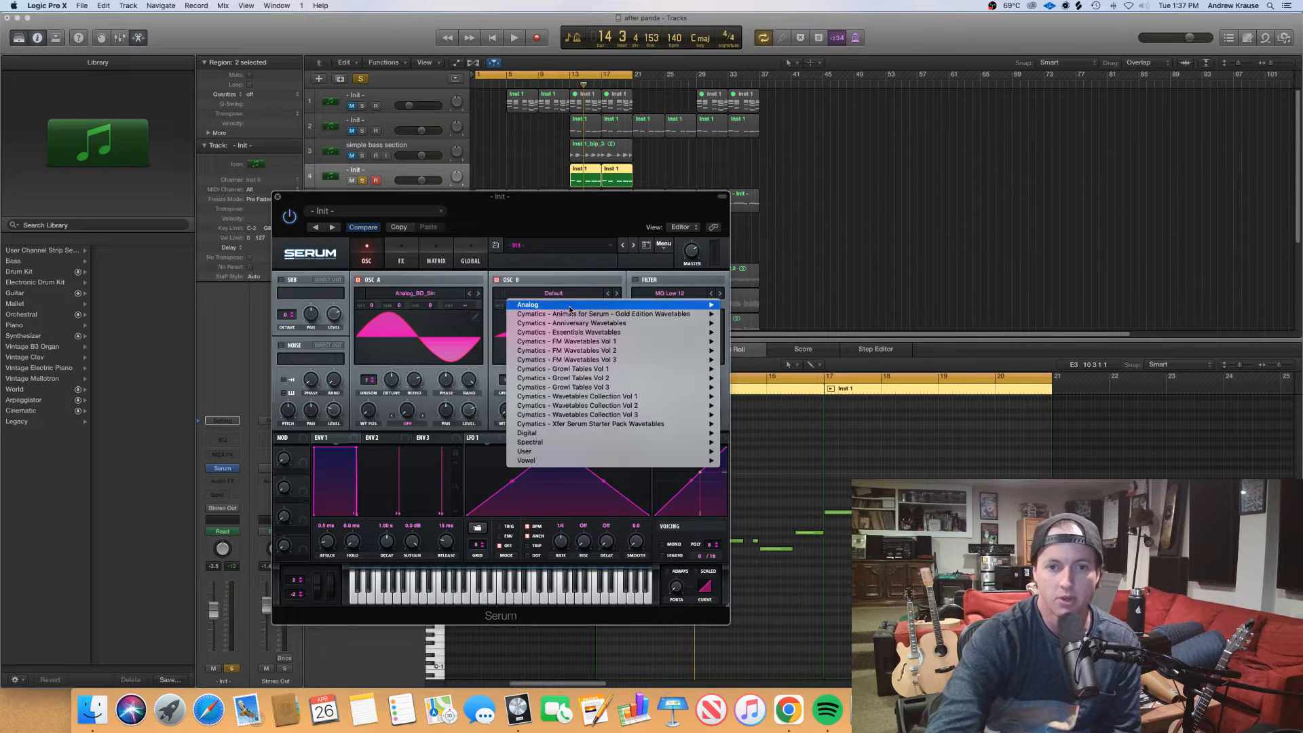
pyautogui.moveTo(573, 307)
pyautogui.click(754, 320)
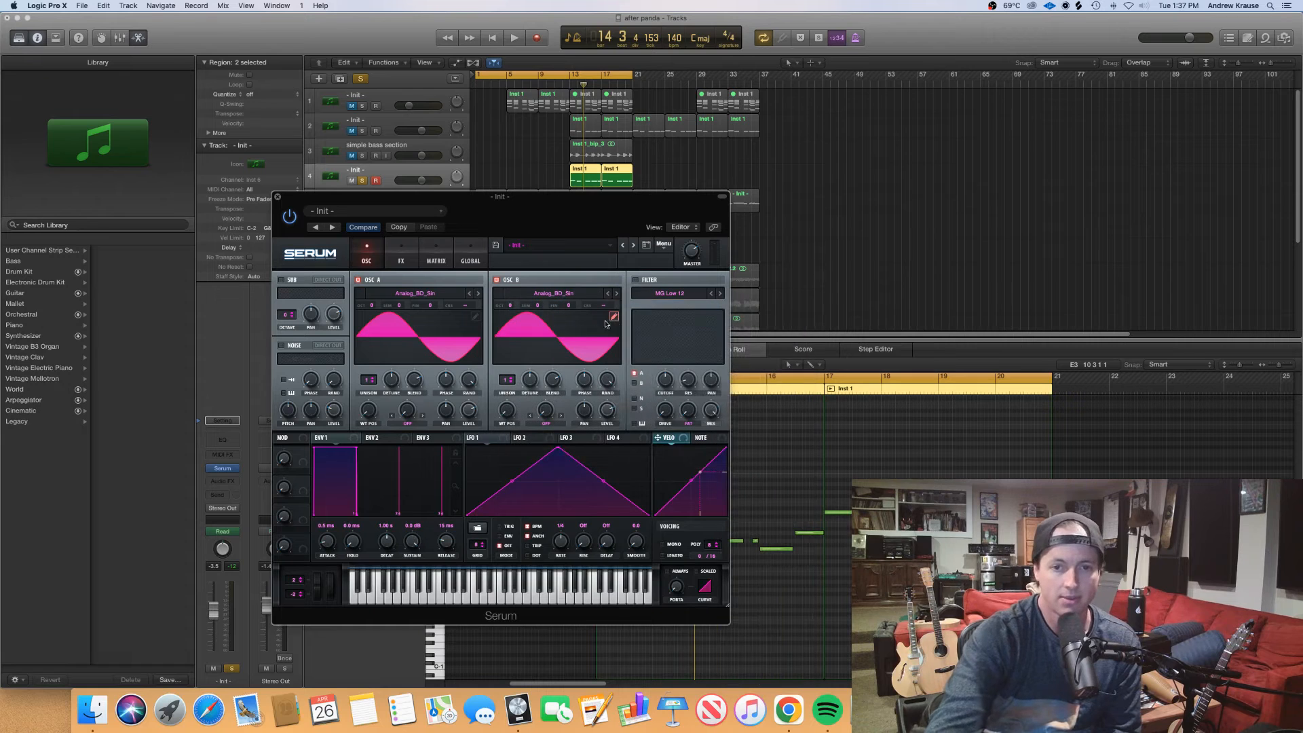
pyautogui.moveTo(372, 304); pyautogui.dragTo(372, 313)
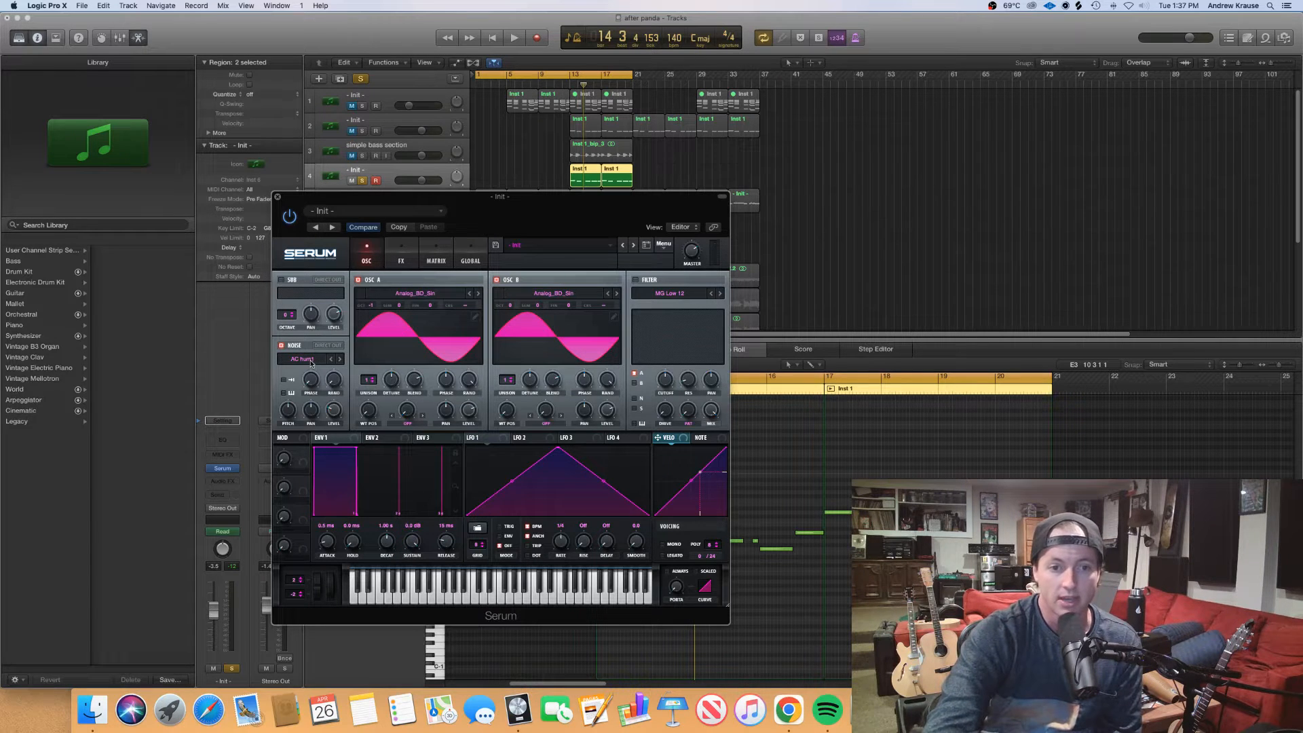
# Load the XF_KikAtk_28 kick attack sample into the noise oscillator, with one-shot and key tracking enabled and its pitch lowered
pyautogui.click(310, 360)
pyautogui.moveTo(333, 381)
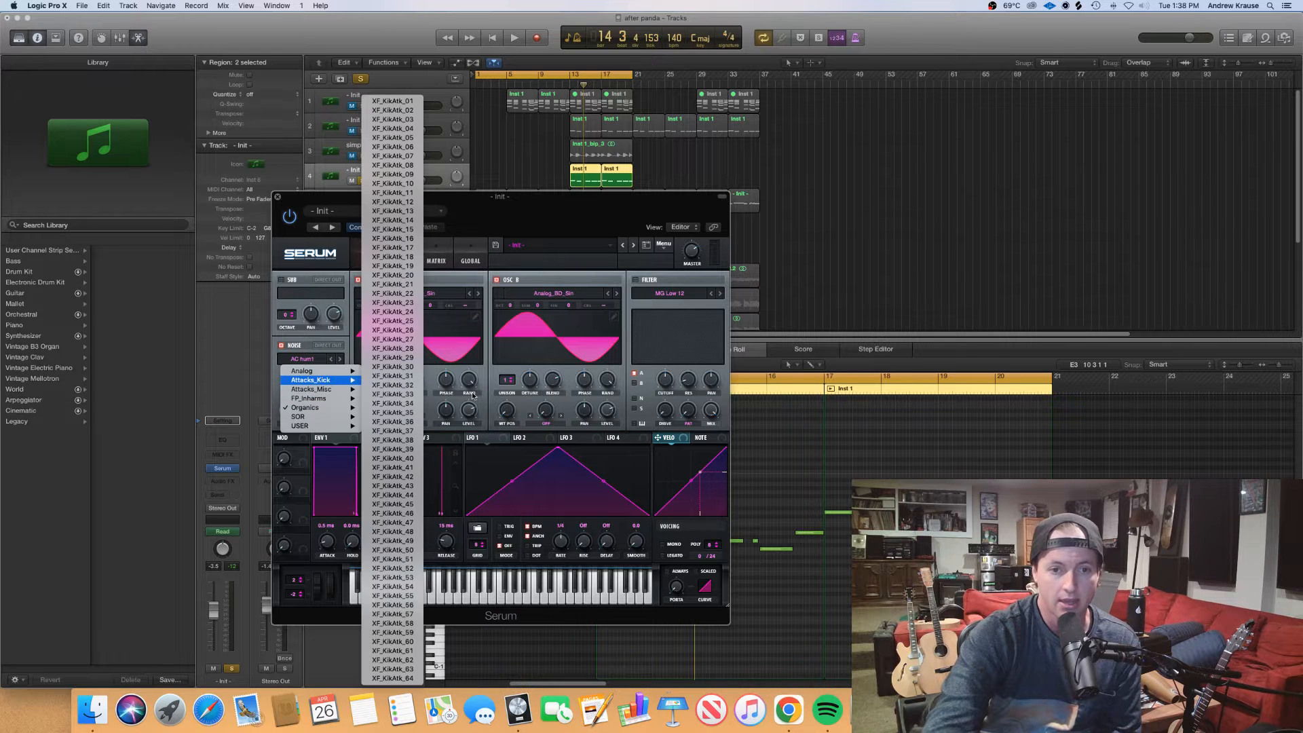
pyautogui.click(407, 348)
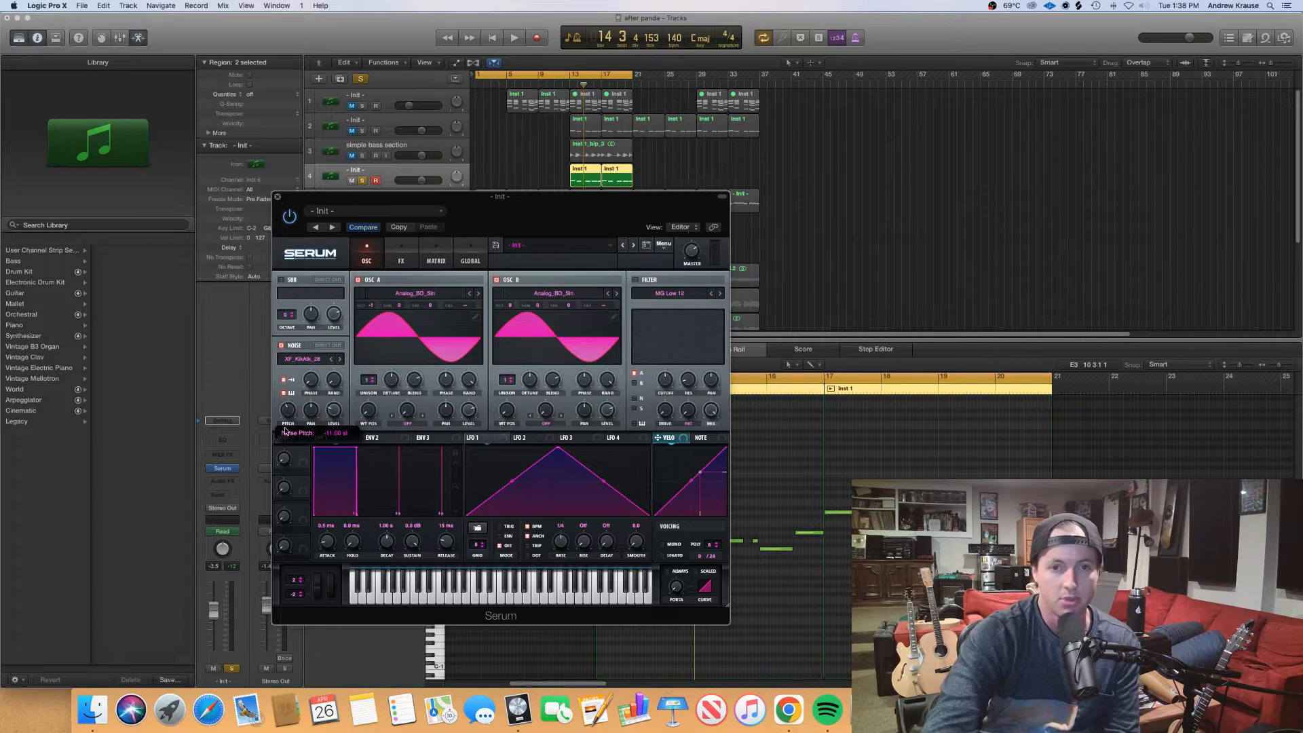
# Set the cycle range to bars 13 to 21 and audition the soloed bass line within it
pyautogui.click(572, 85)
pyautogui.press('space')
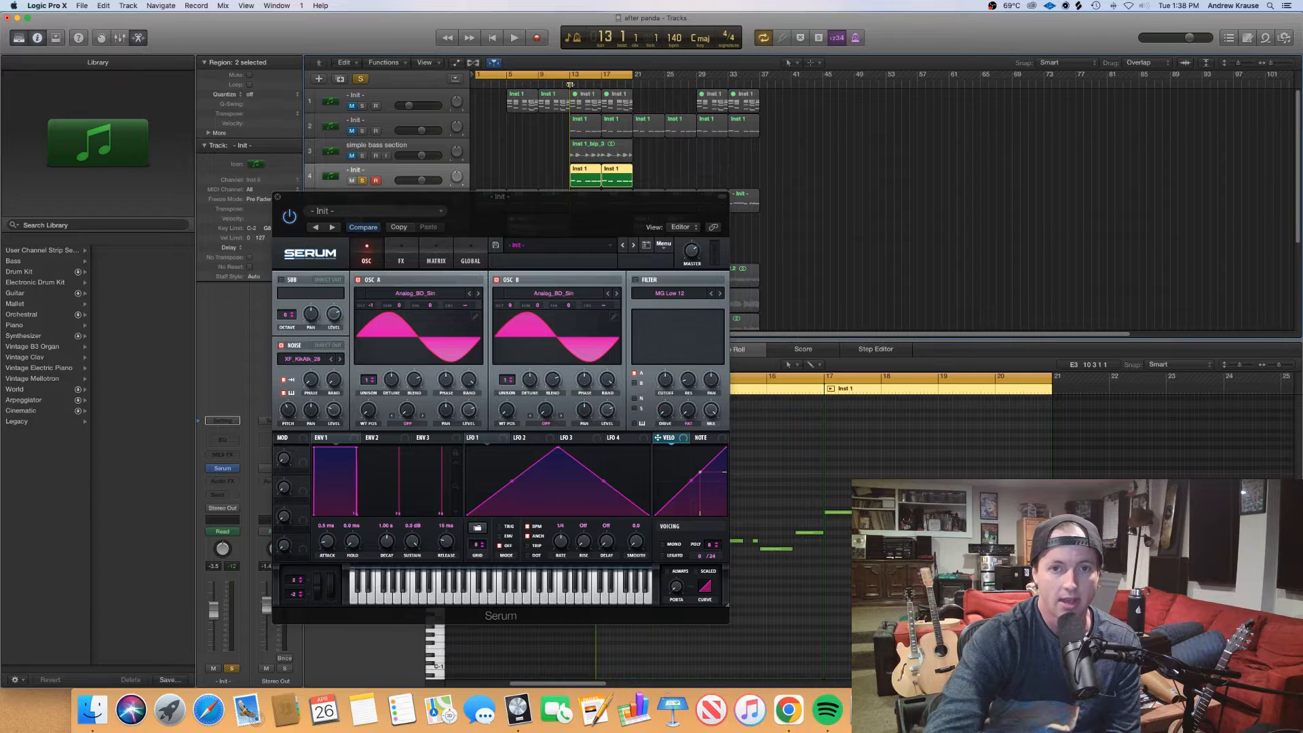
pyautogui.moveTo(572, 85); pyautogui.dragTo(631, 85)
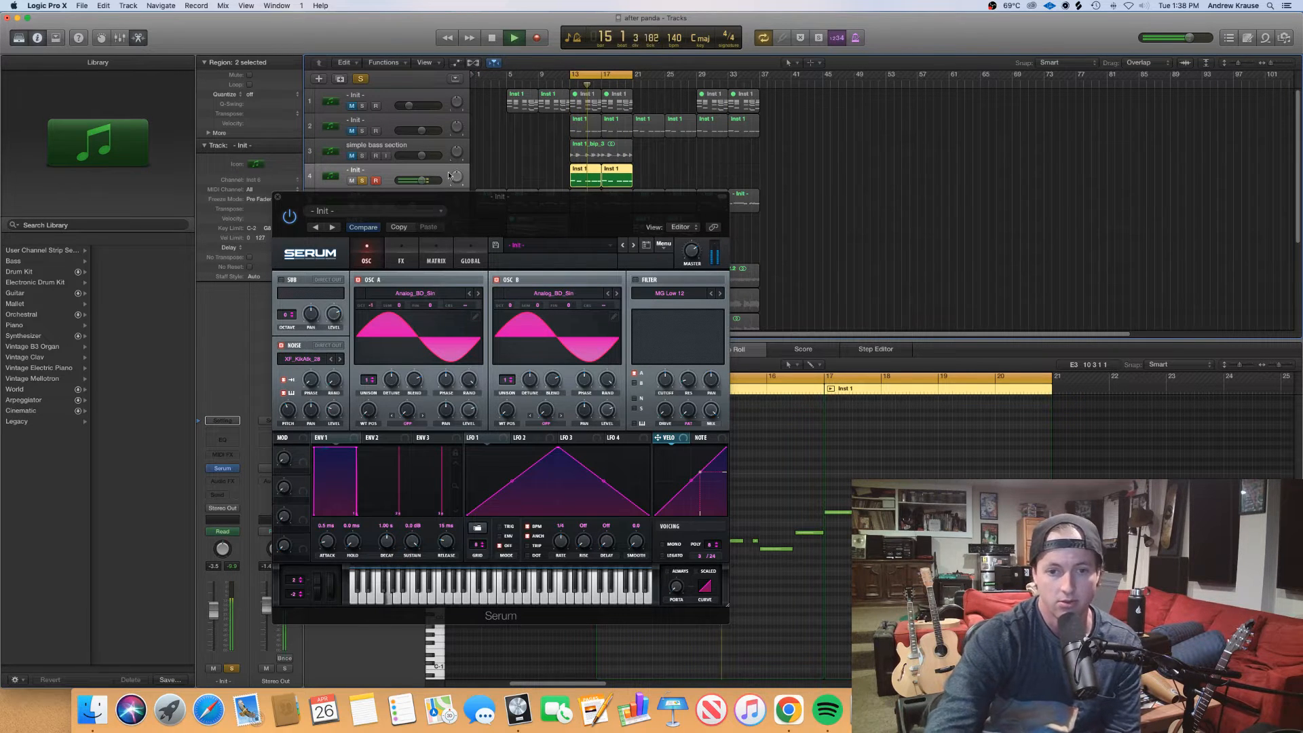
pyautogui.press('space')
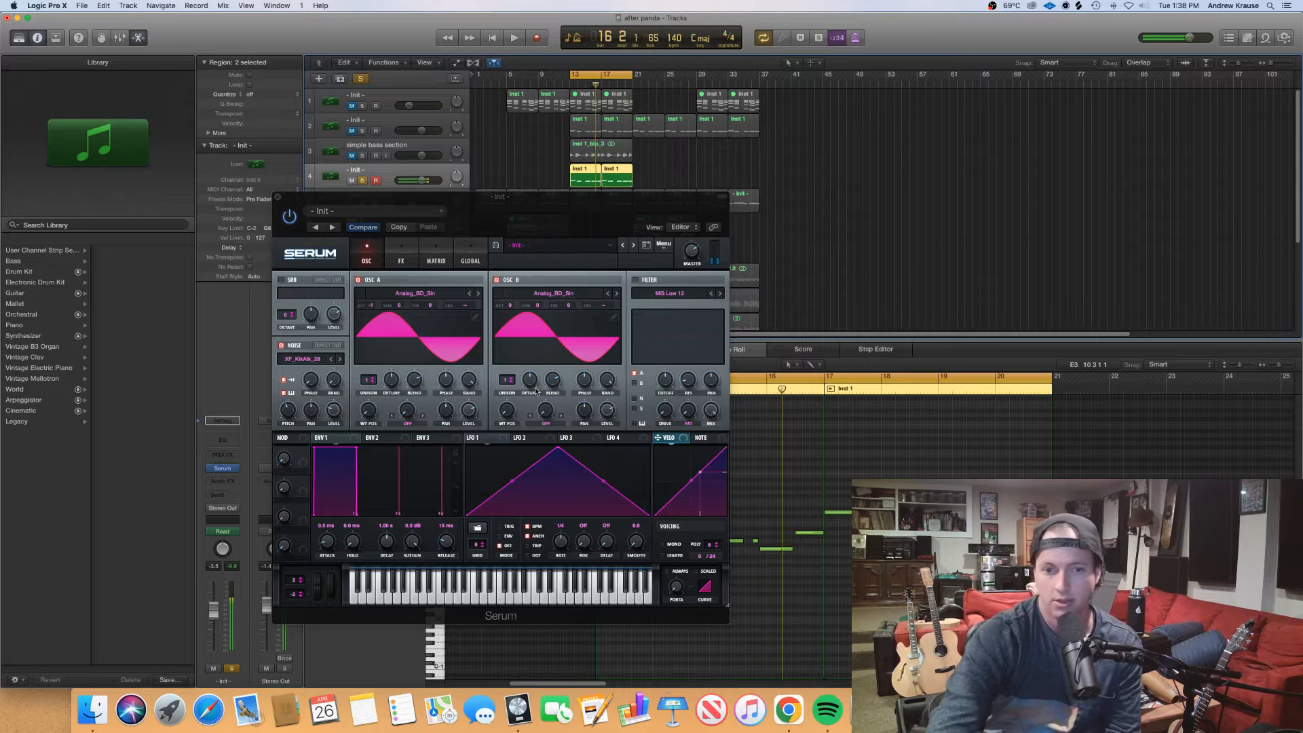
# Shape LFO 1 as a single convex downward curve in ENV mode and assign it to the levels of Oscillators A and B
pyautogui.click(503, 439)
pyautogui.moveTo(560, 448); pyautogui.dragTo(467, 448)
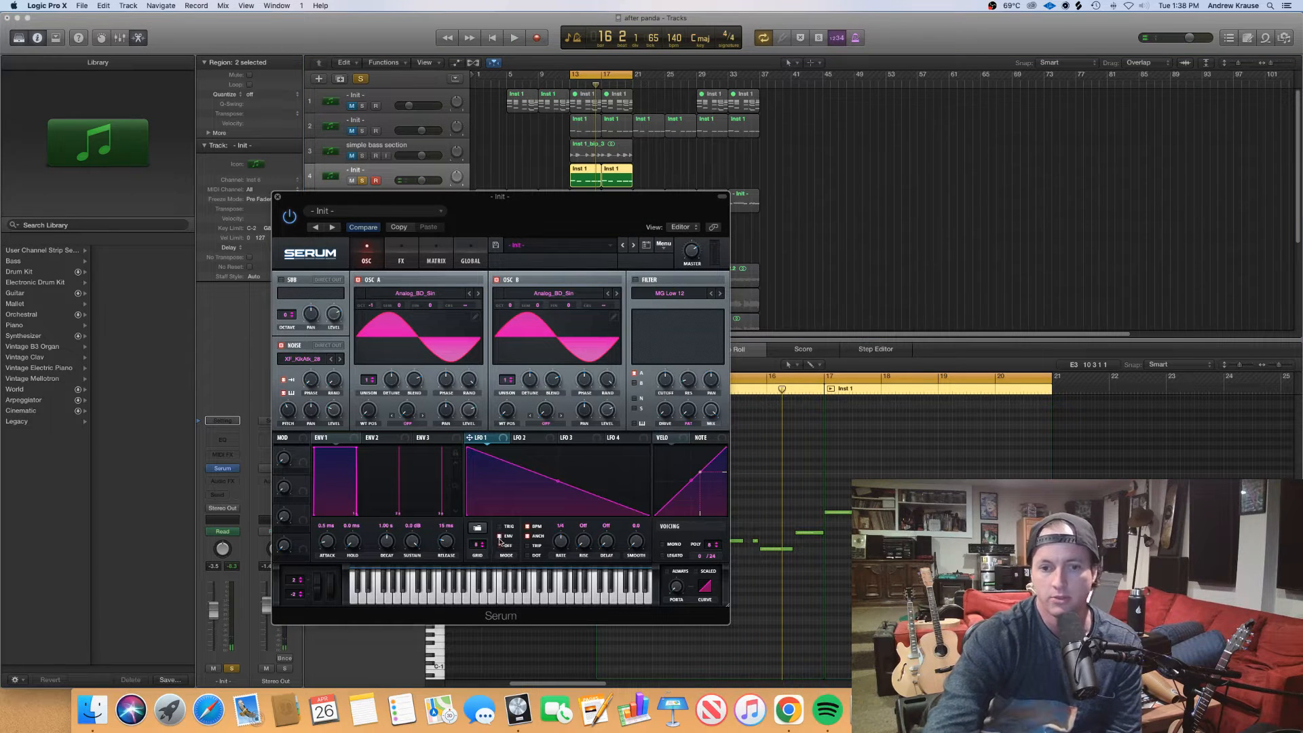
pyautogui.moveTo(559, 484); pyautogui.dragTo(559, 473)
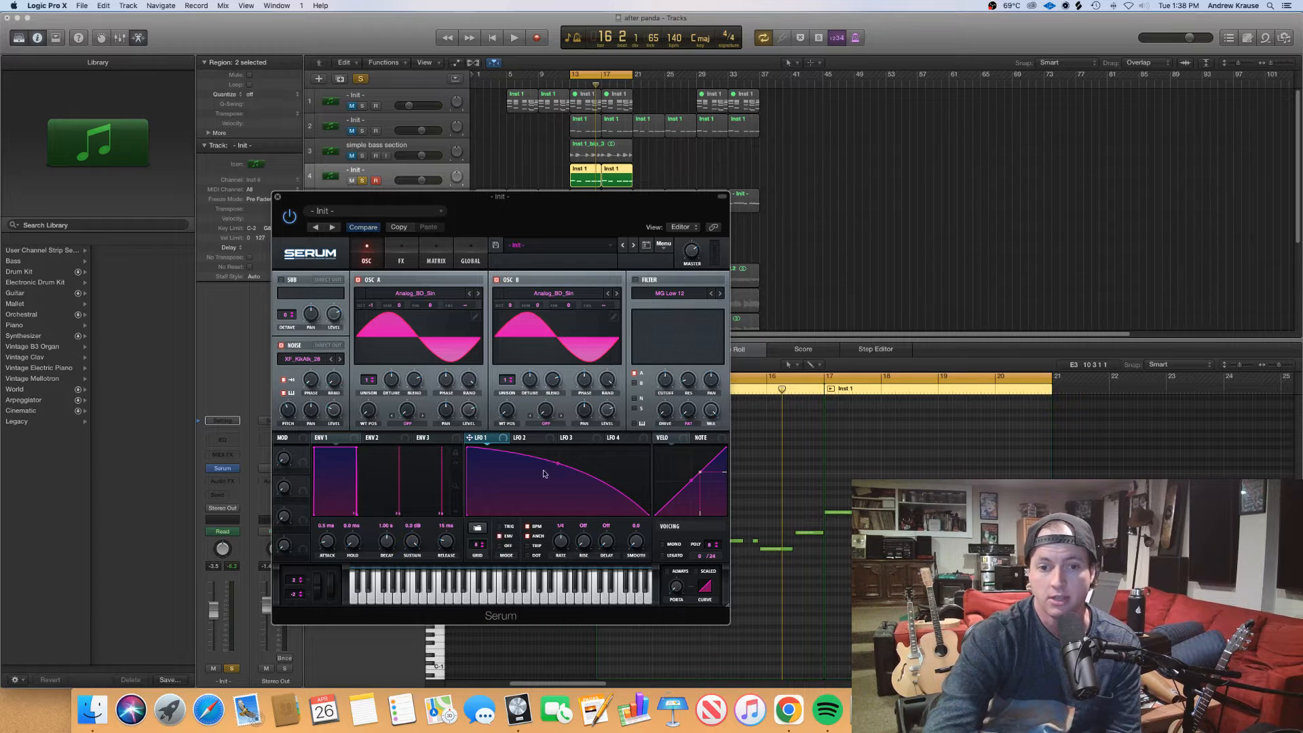
pyautogui.moveTo(493, 442); pyautogui.dragTo(468, 411)
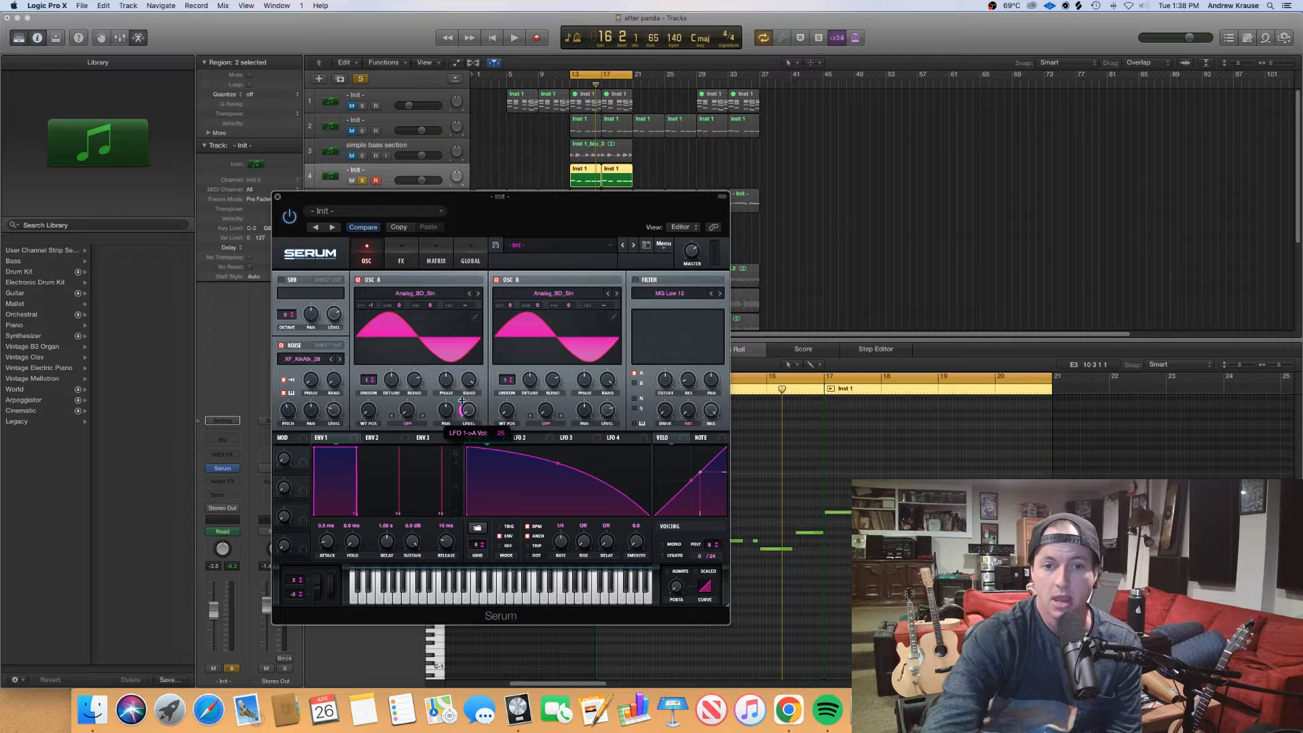
pyautogui.moveTo(468, 438); pyautogui.dragTo(606, 380)
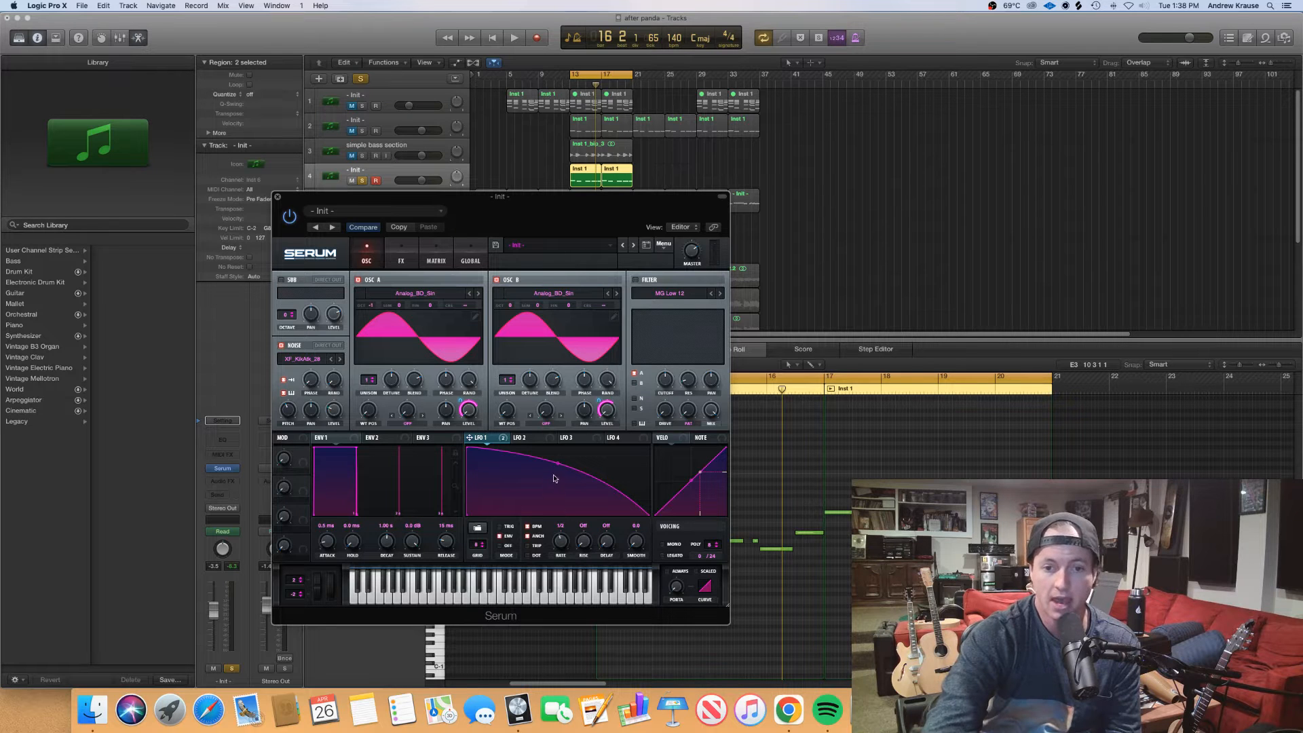
# Try a straight LFO 1 slope, play the loop, and bend the slope back into a convex falling curve
pyautogui.moveTo(560, 464)
pyautogui.mouseDown()
pyautogui.moveTo(529, 475)
pyautogui.moveTo(597, 488)
pyautogui.moveTo(565, 458)
pyautogui.moveTo(558, 468)
pyautogui.mouseUp()
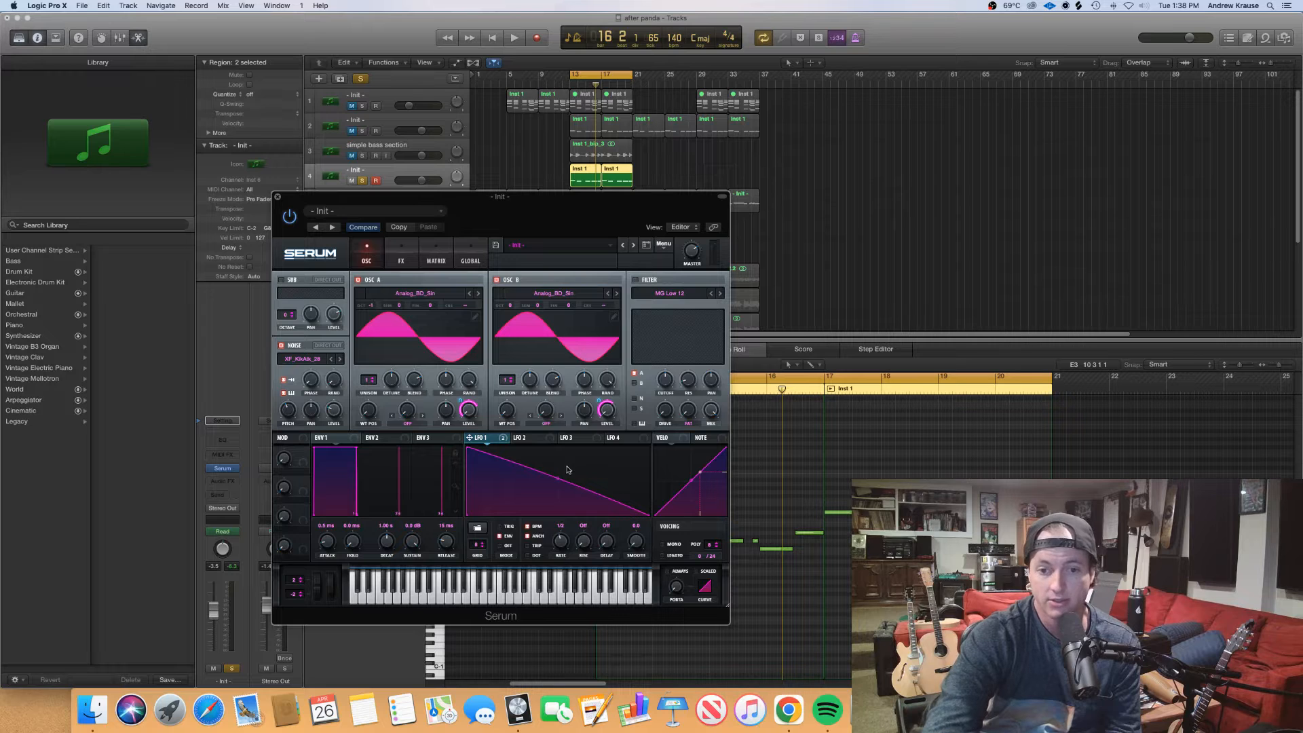
pyautogui.press('space')
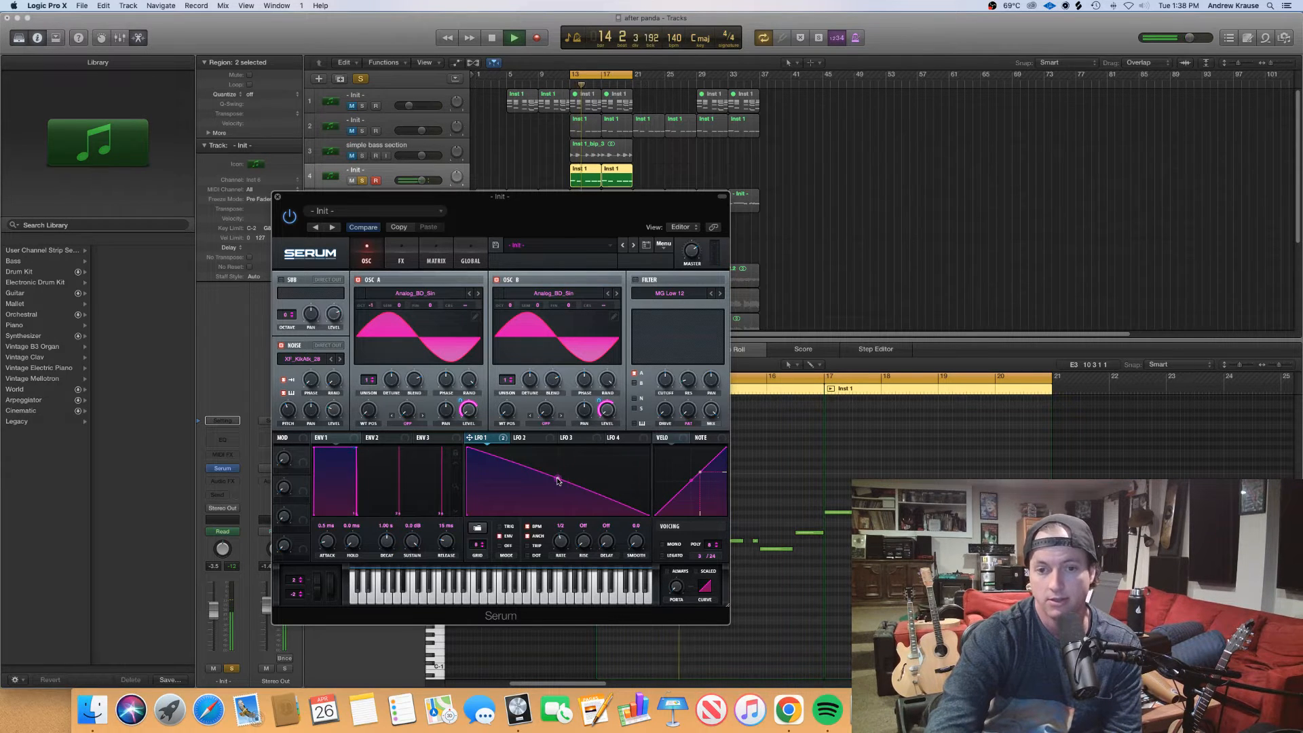
pyautogui.moveTo(558, 479); pyautogui.dragTo(563, 473)
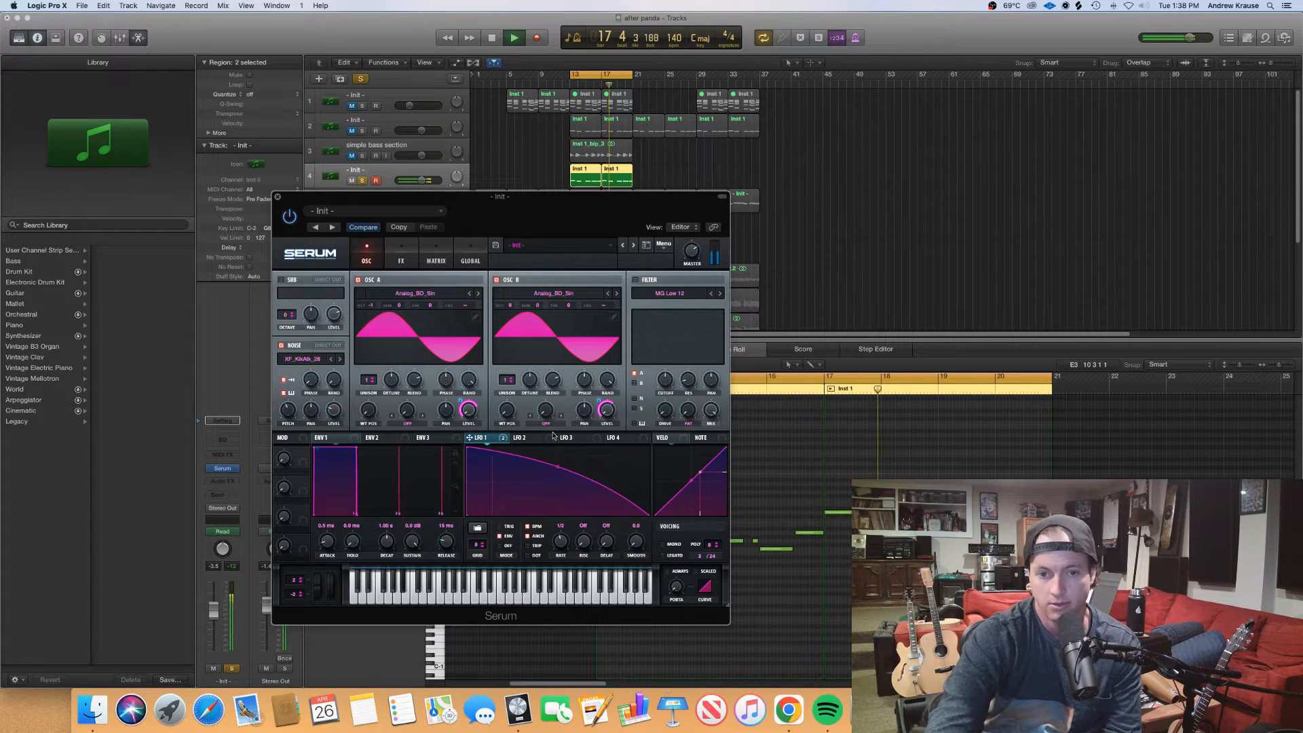
pyautogui.press('space')
# Set Oscillator B's warp mode to Bend + and assign LFO 2 to the warp amount
pyautogui.click(524, 437)
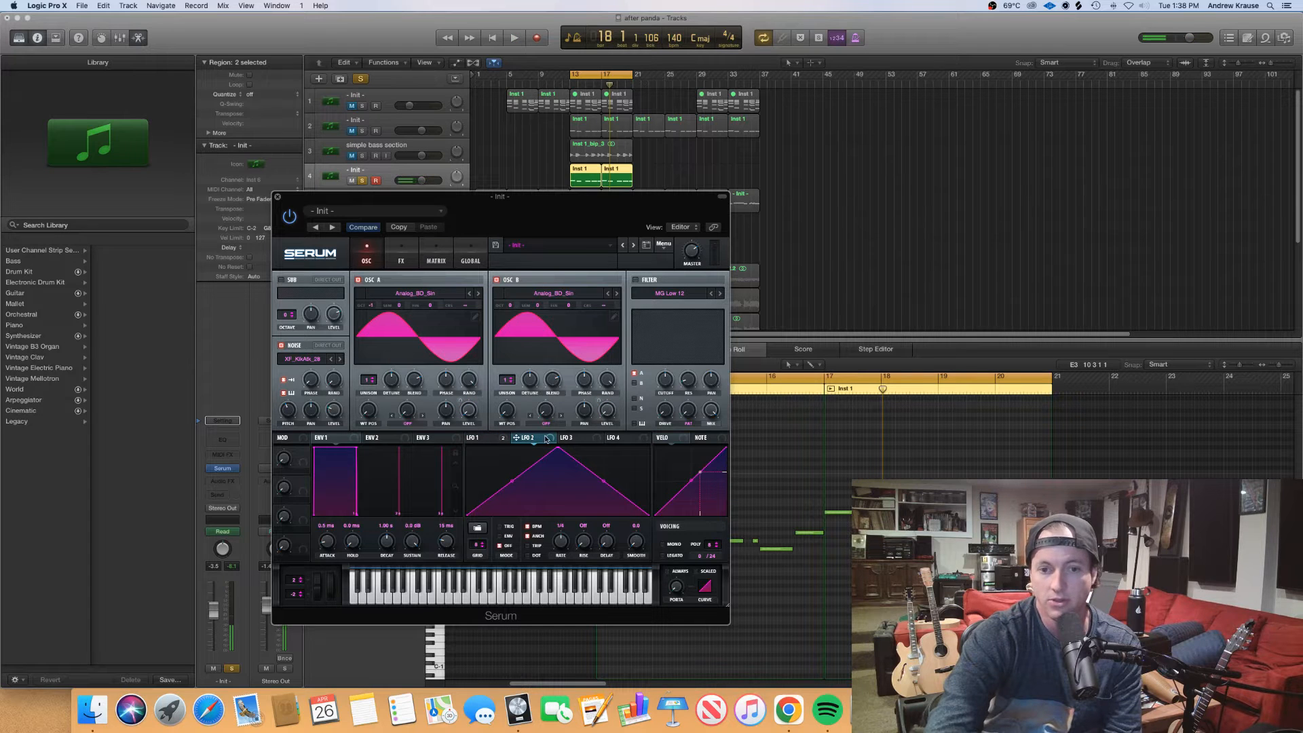
pyautogui.click(547, 439)
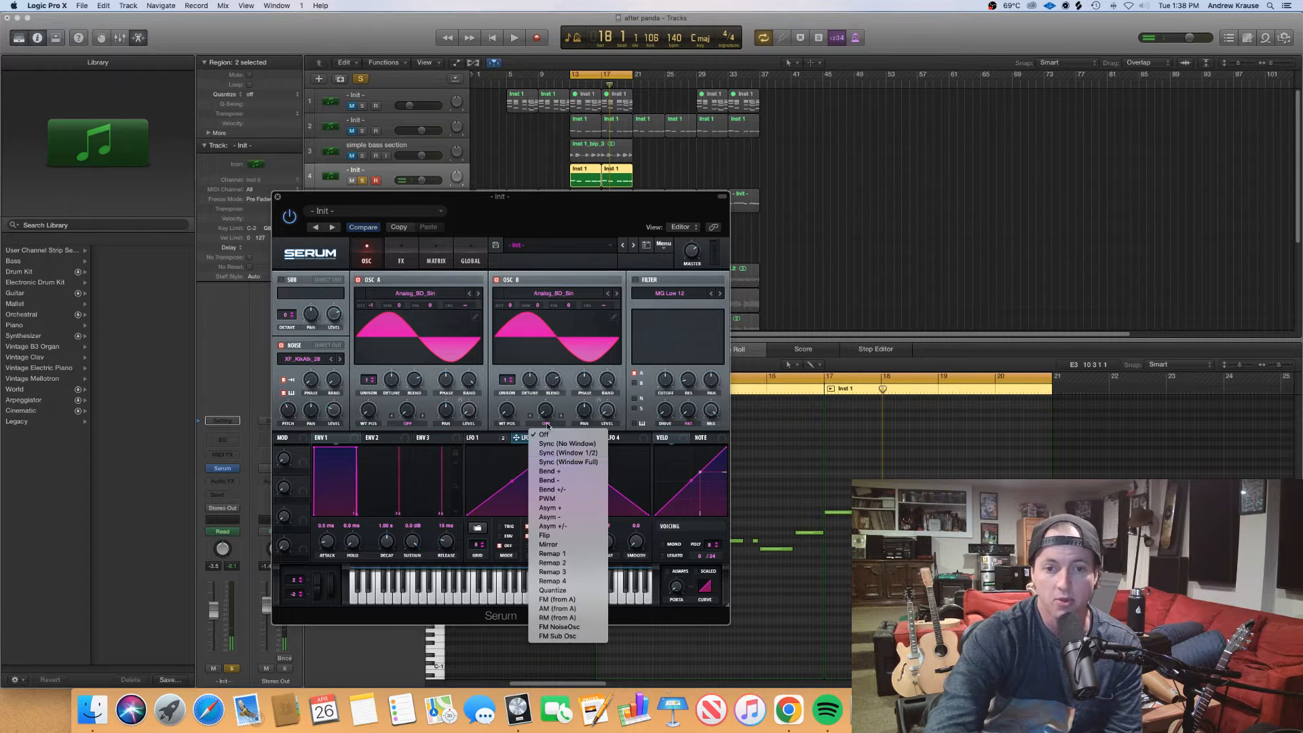
pyautogui.click(558, 473)
pyautogui.moveTo(538, 440)
pyautogui.mouseDown()
pyautogui.moveTo(550, 409)
pyautogui.moveTo(542, 421)
pyautogui.mouseUp()
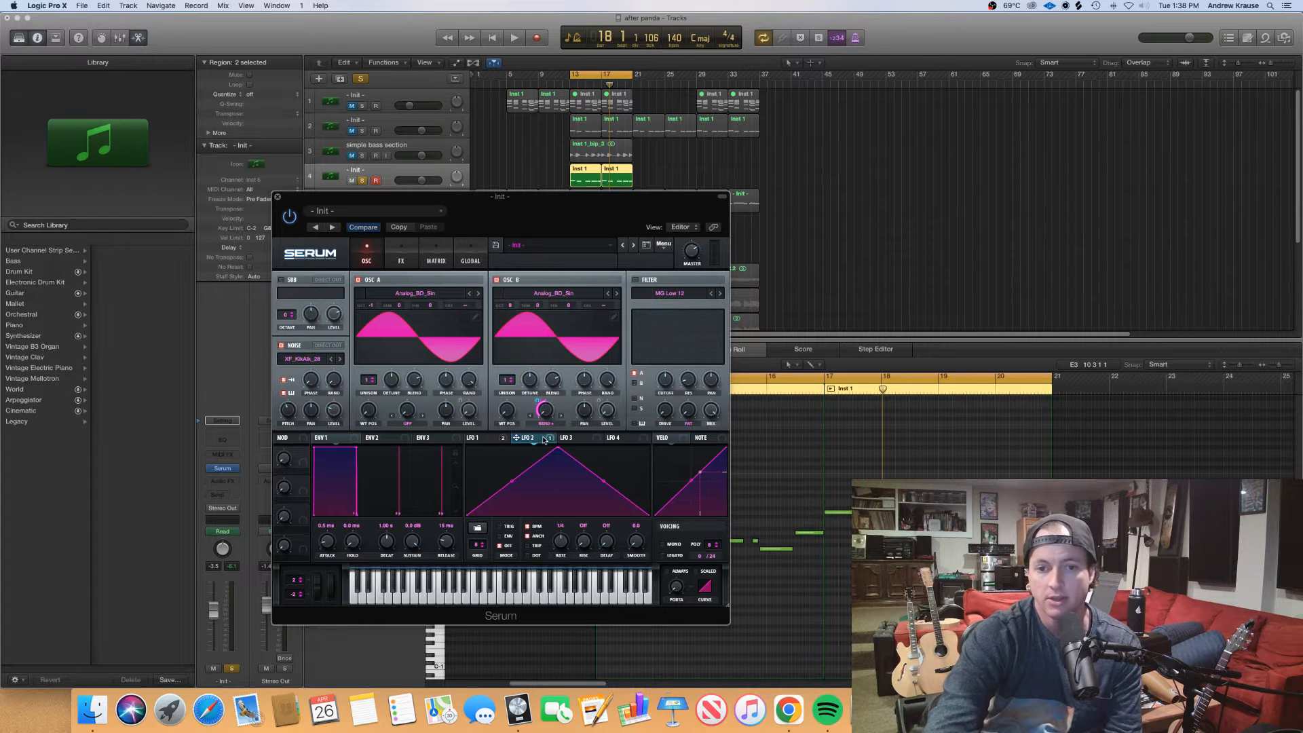
# Play the soloed bass loop and fine-tune Oscillator B's Bend + warp amount under LFO 2 modulation
pyautogui.press('space')
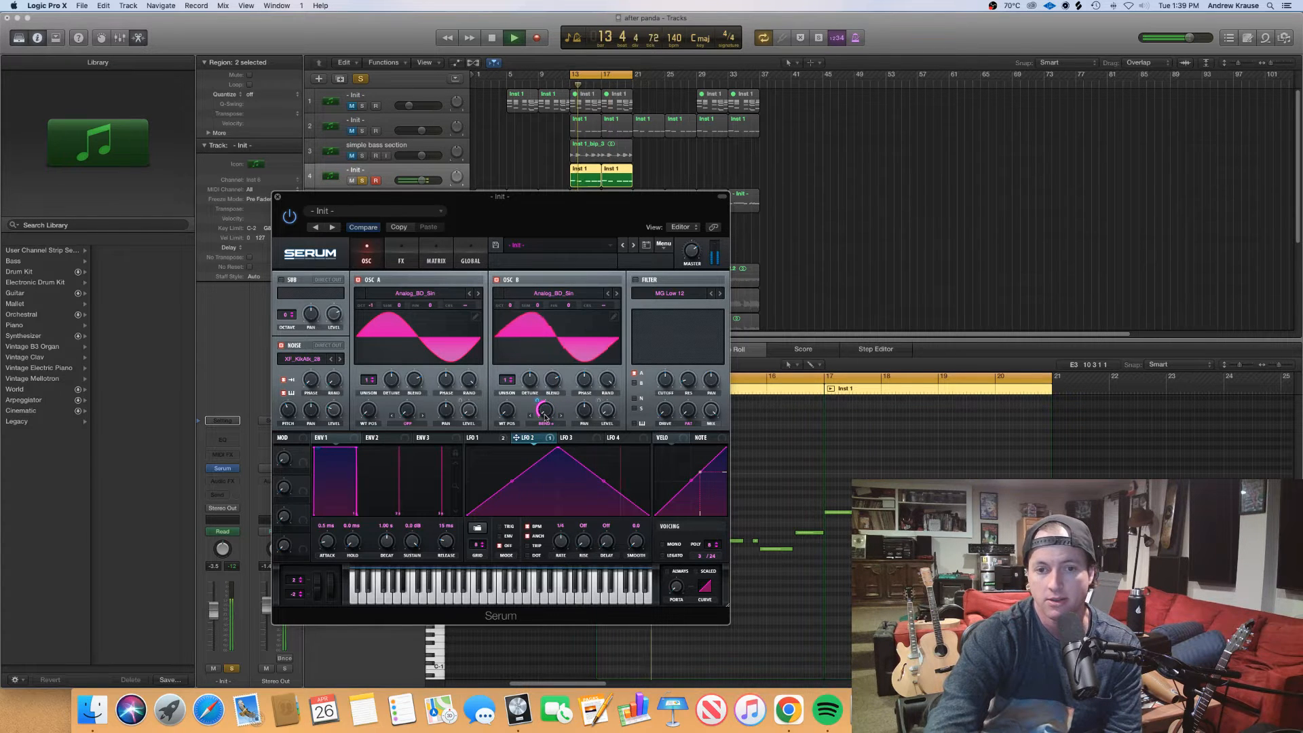
pyautogui.moveTo(546, 411); pyautogui.dragTo(545, 407)
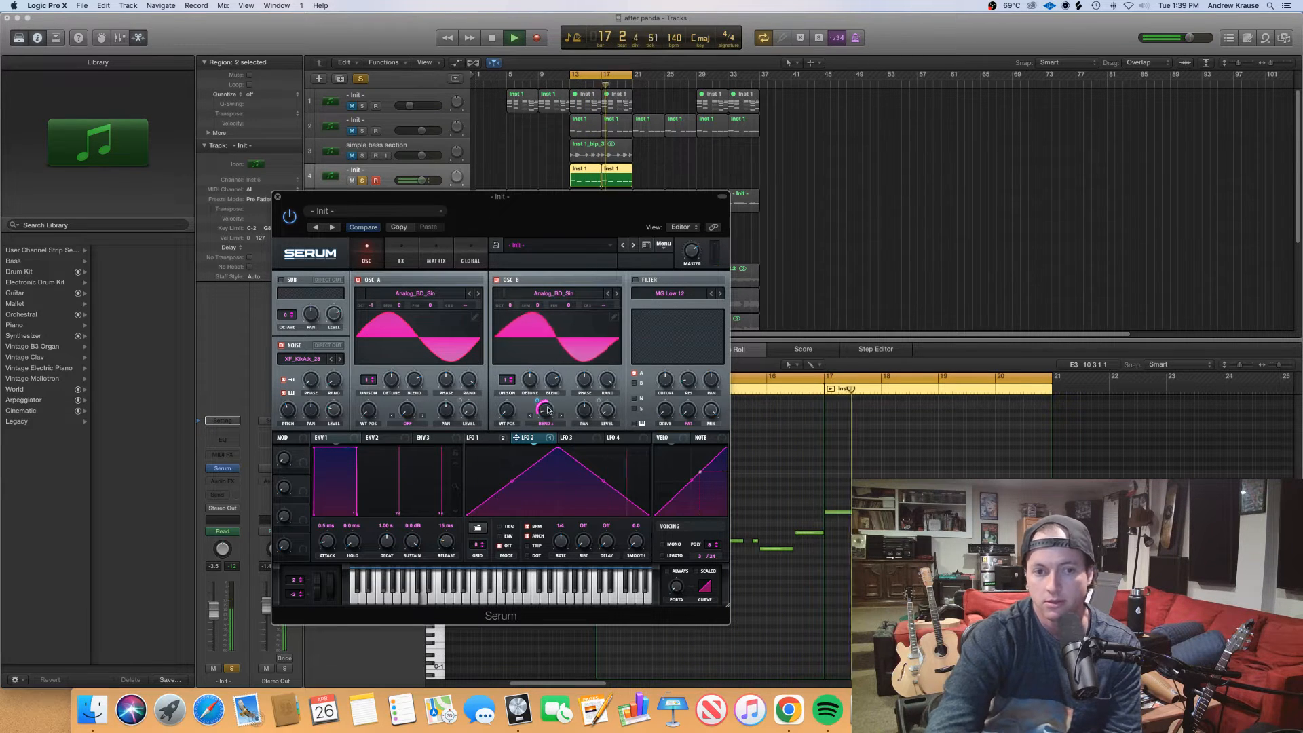
pyautogui.press('space')
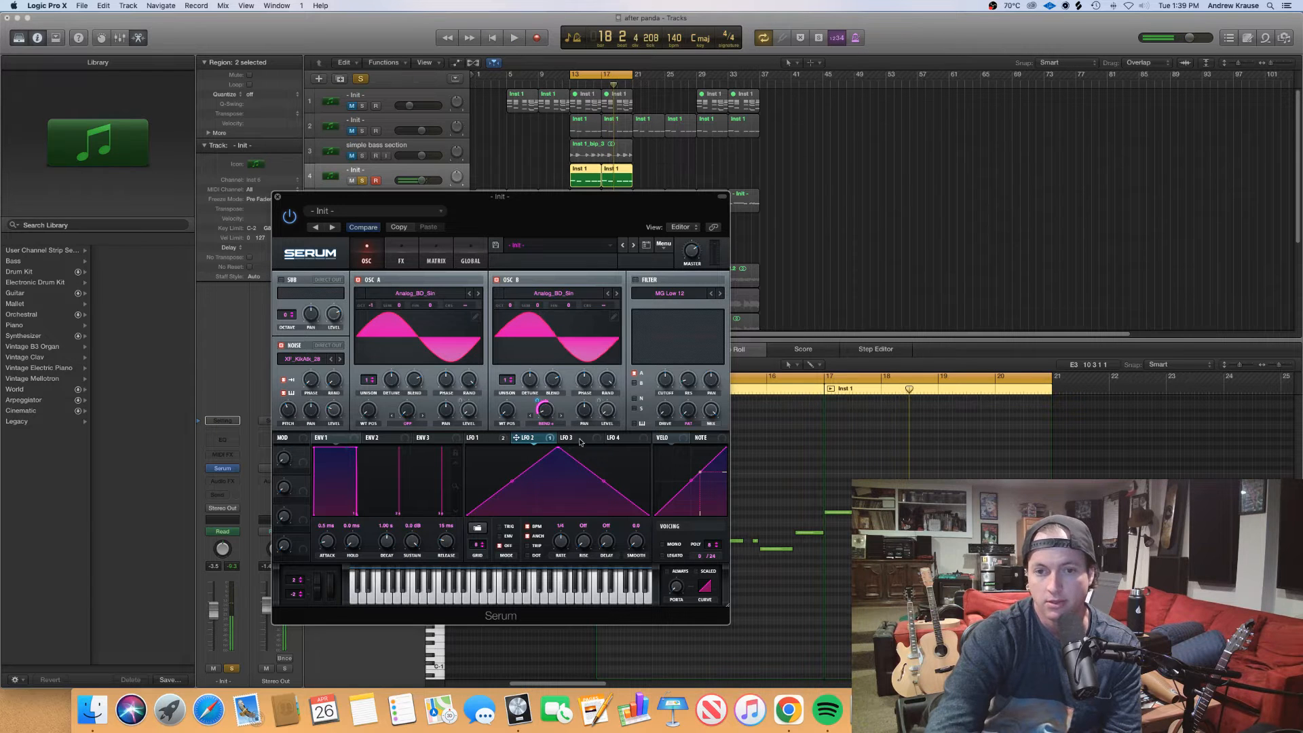
# Enable Hyper/Dimension, assign LFO 2 to the Hyper mix, and bend LFO 2's rising slope into a late, steep curve
pyautogui.click(406, 257)
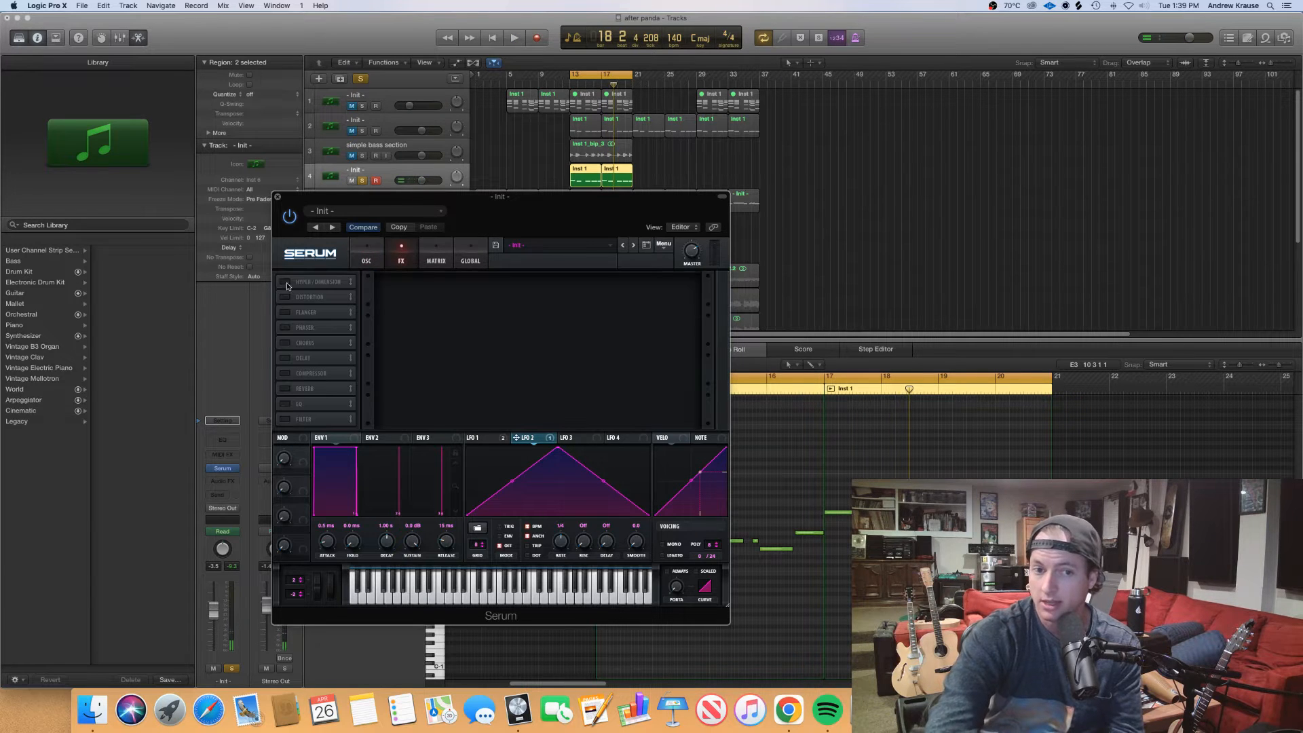
pyautogui.moveTo(517, 438); pyautogui.dragTo(556, 345)
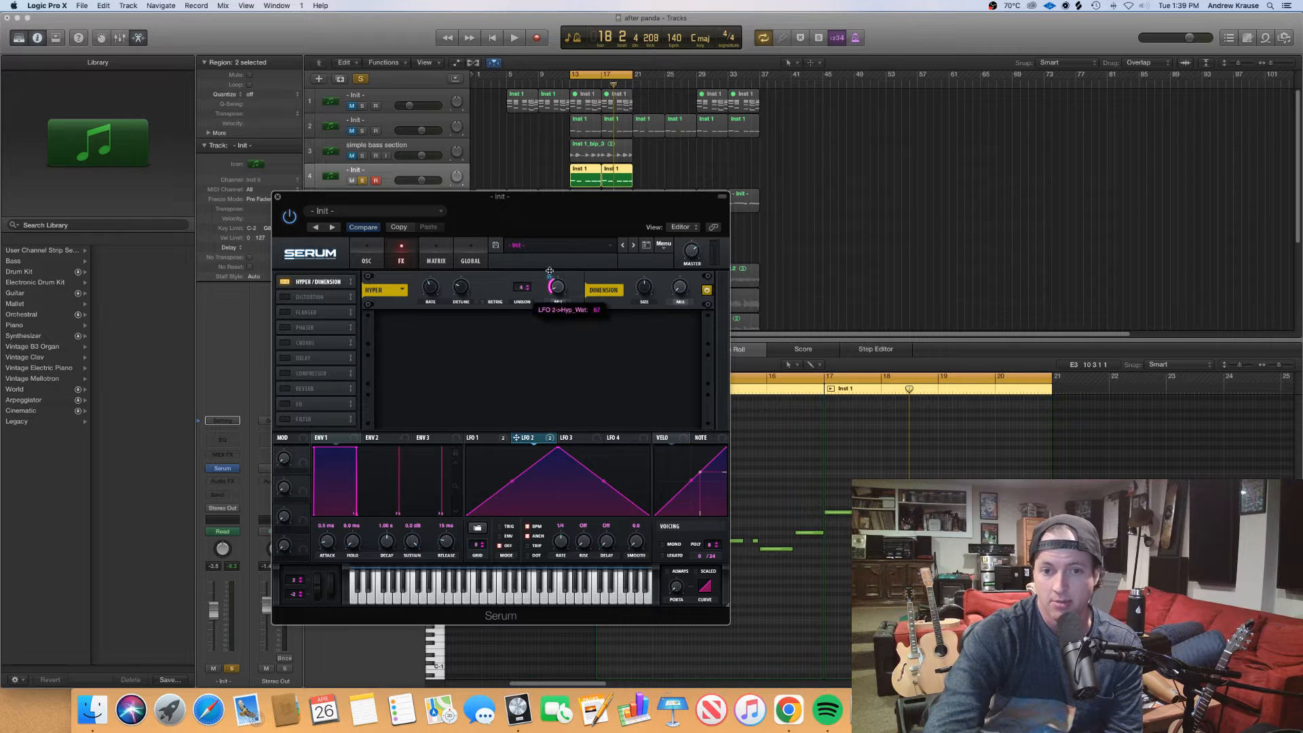
pyautogui.press('space')
pyautogui.moveTo(517, 483); pyautogui.dragTo(521, 496)
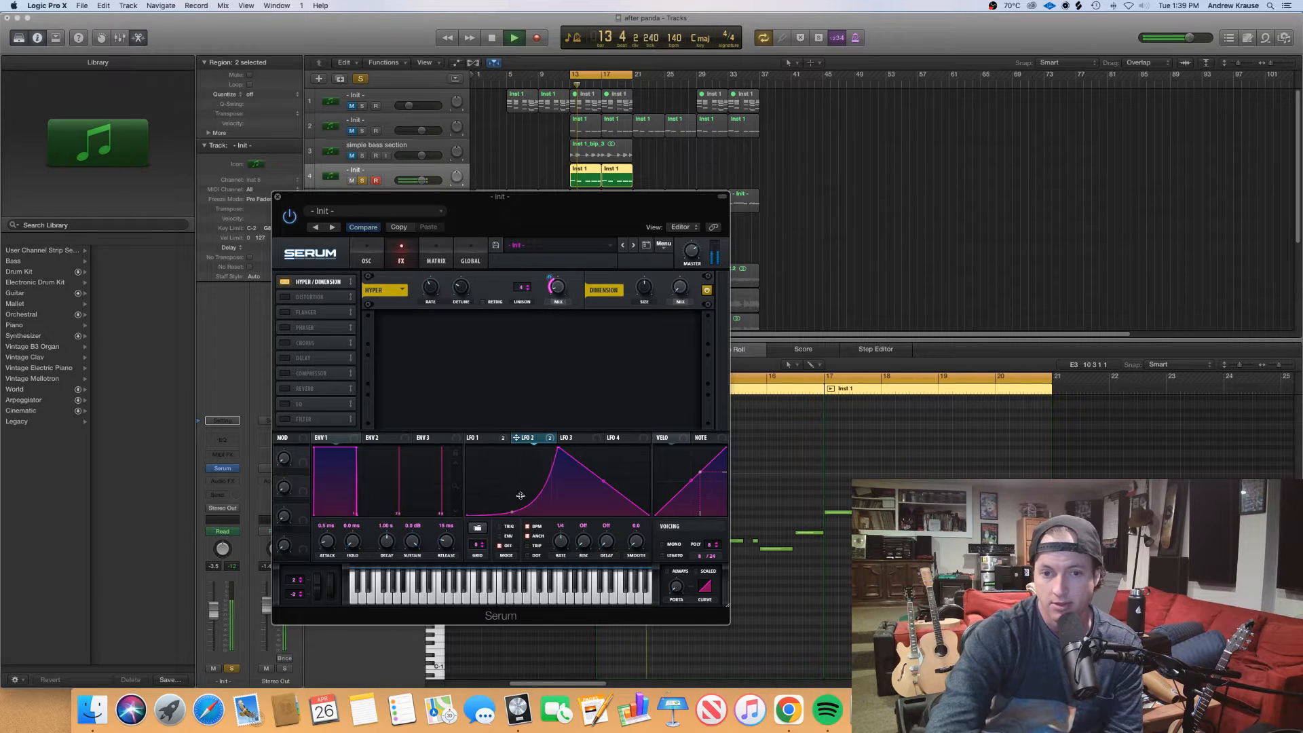
# Enable Distortion in HardClip mode and assign LFO 2 to its drive and mix
pyautogui.click(285, 297)
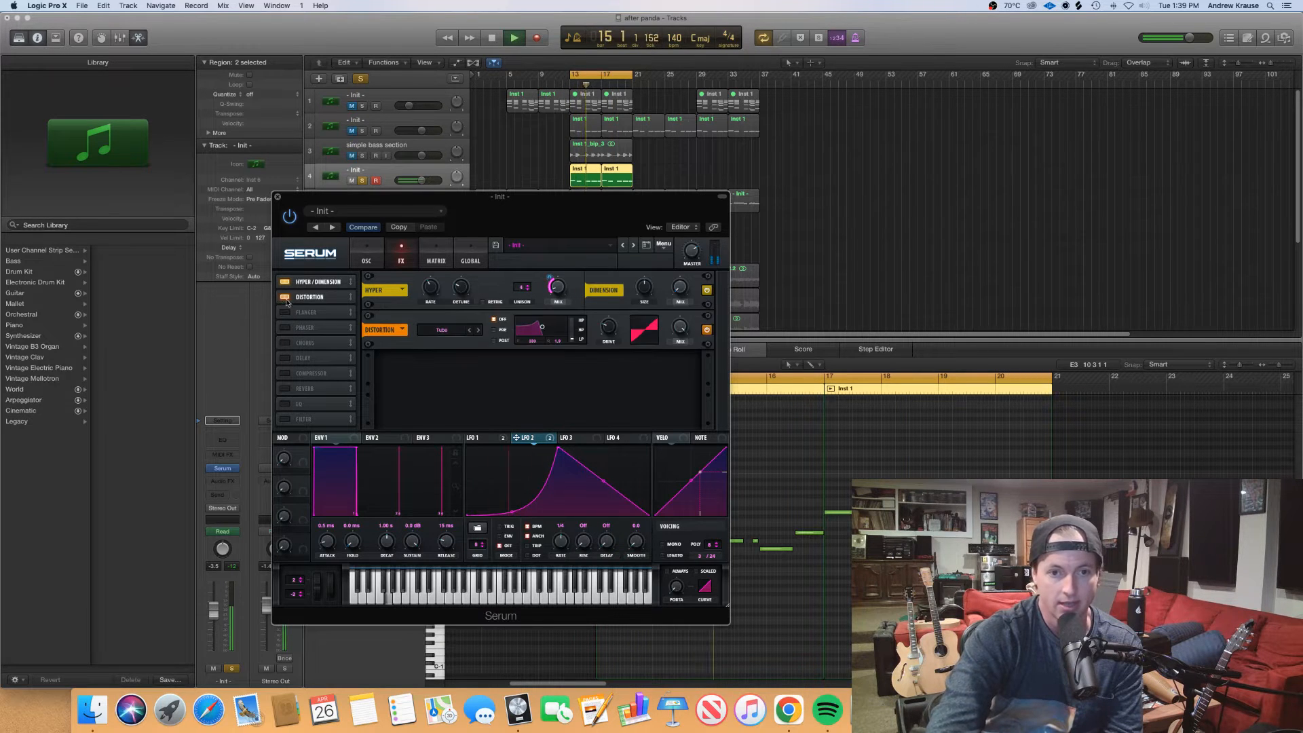
pyautogui.moveTo(539, 437); pyautogui.dragTo(606, 328)
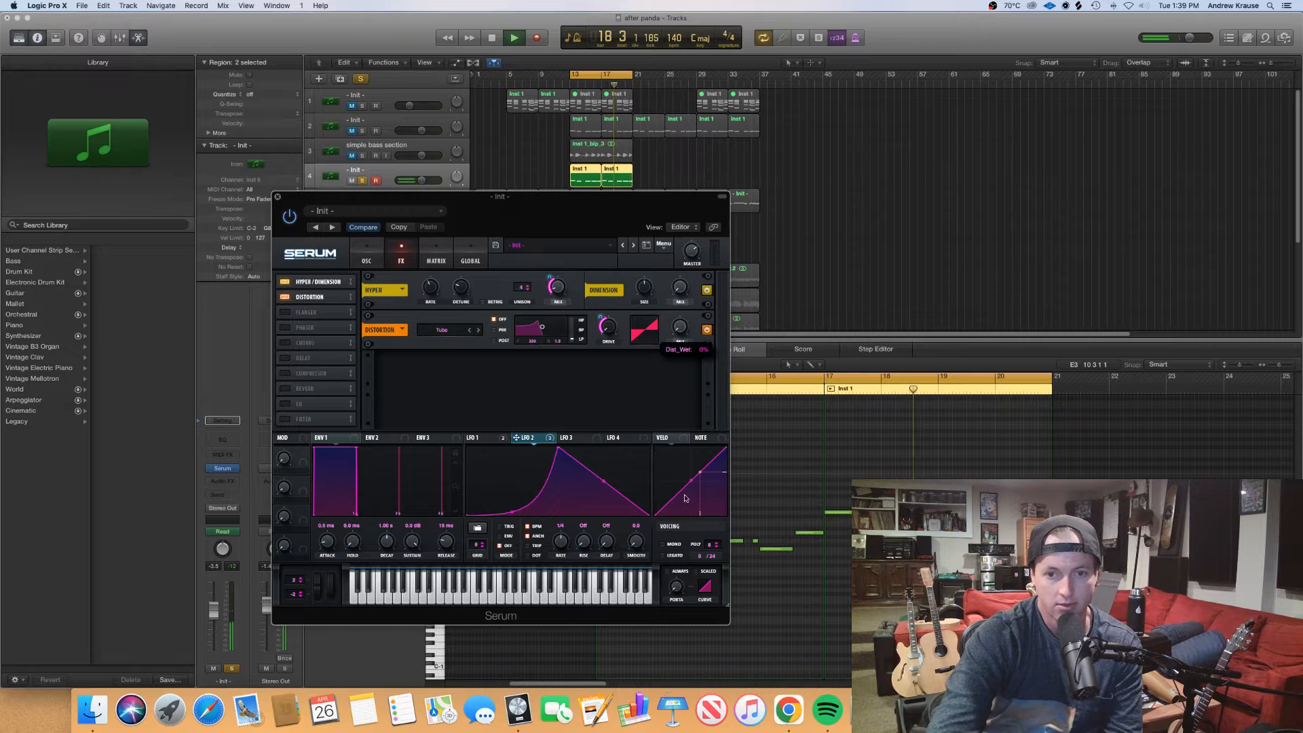
pyautogui.moveTo(556, 436); pyautogui.dragTo(678, 332)
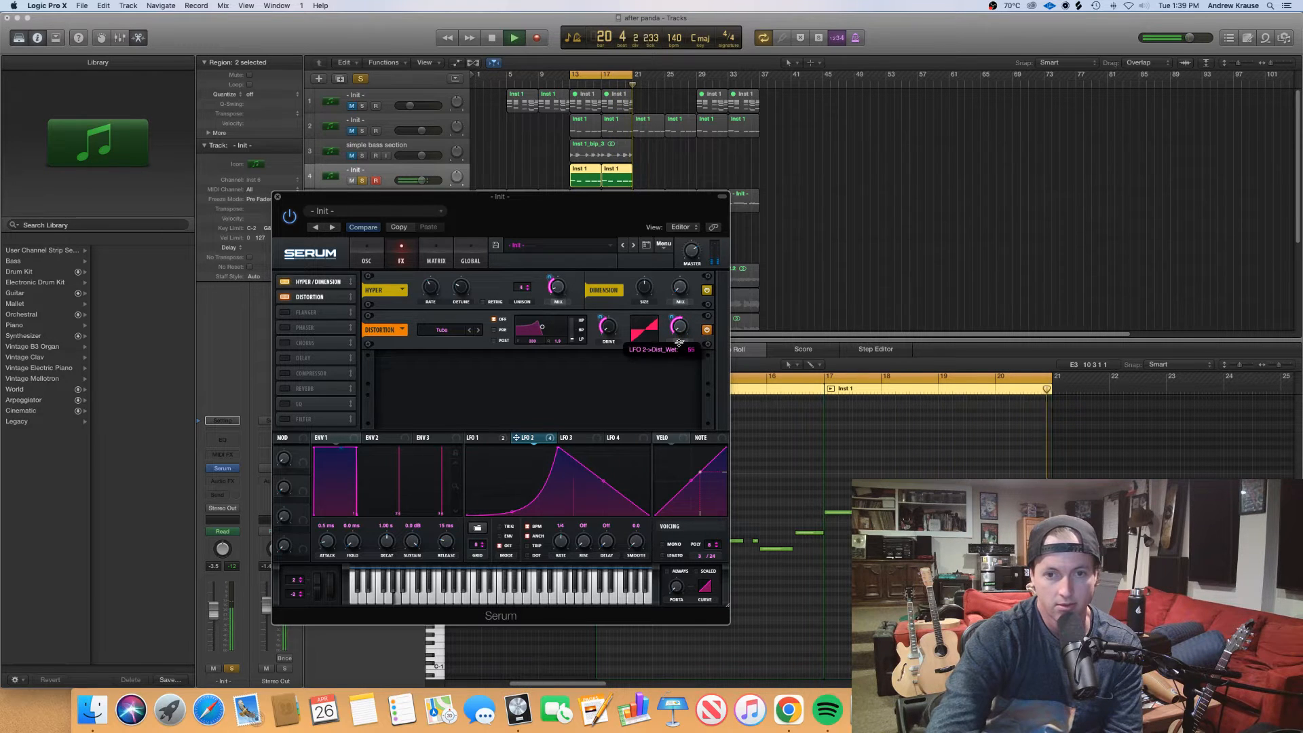
pyautogui.click(477, 330)
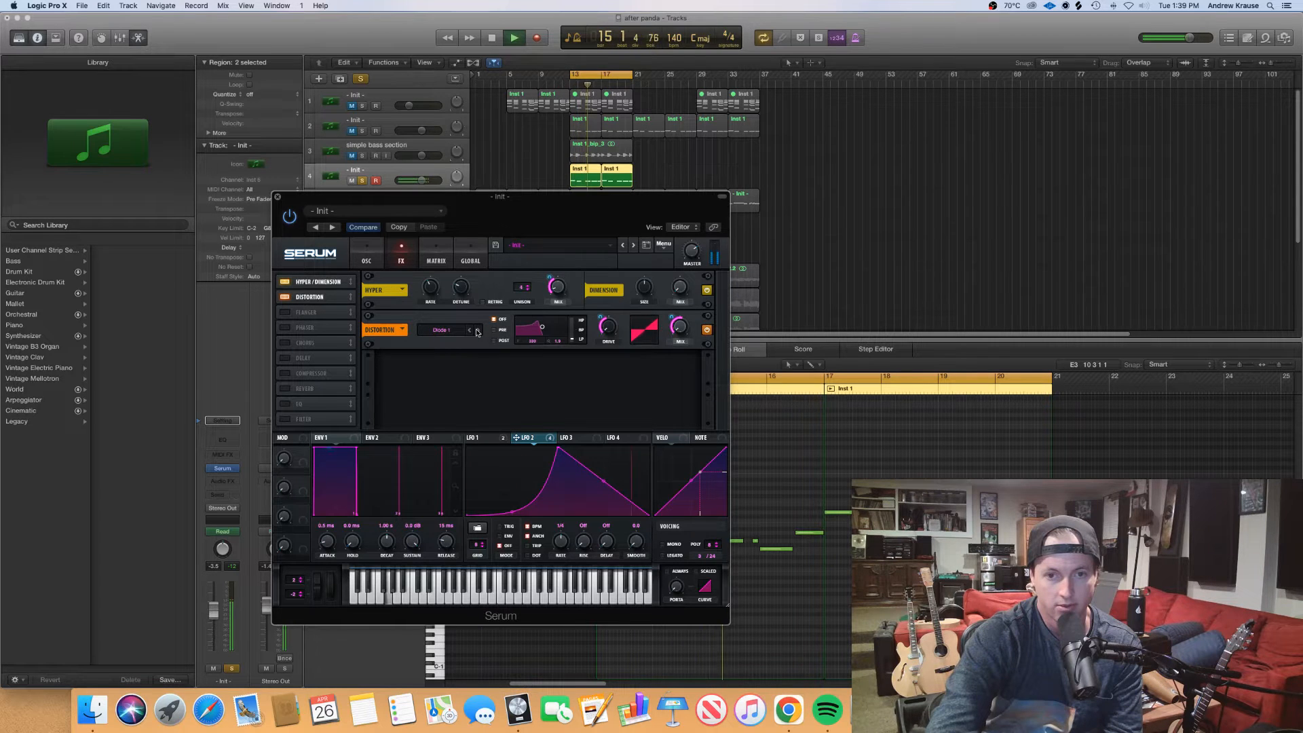
pyautogui.click(468, 331)
pyautogui.click(469, 330)
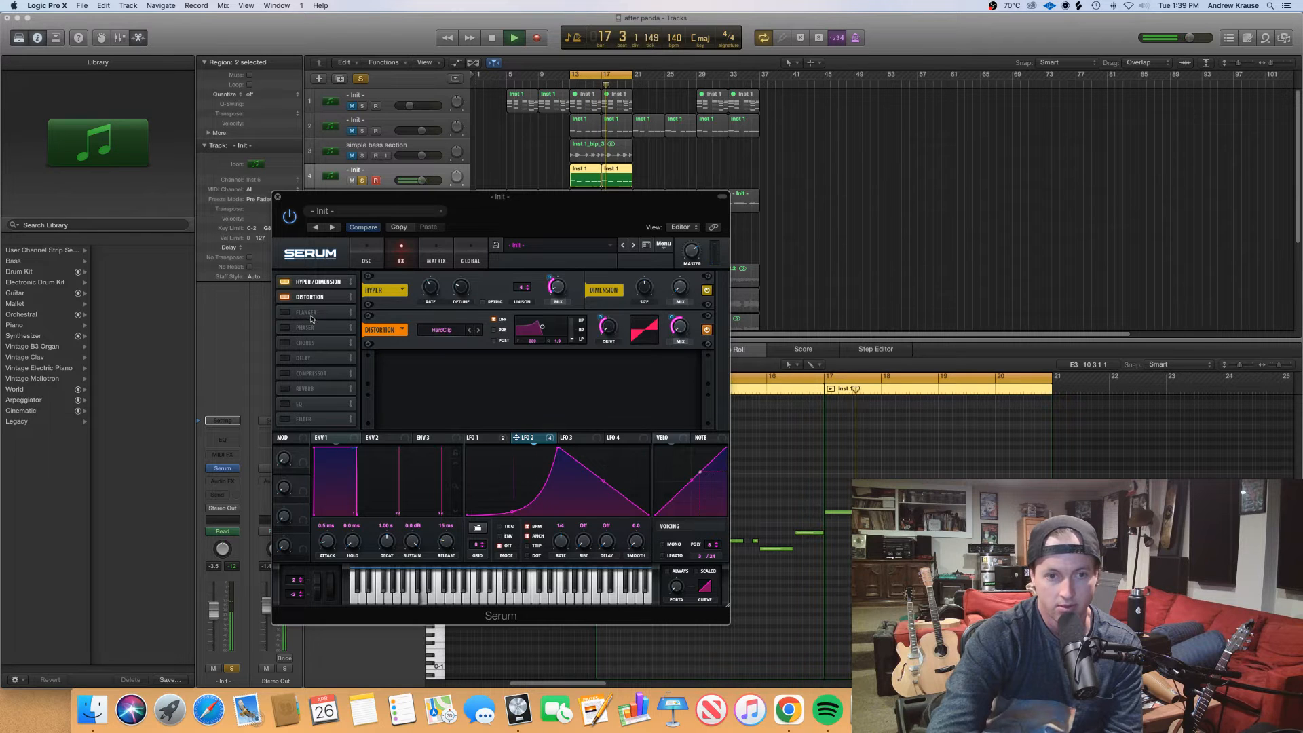
# Enable the Compressor, raise its gain, then stop playback and close the Serum window
pyautogui.click(294, 373)
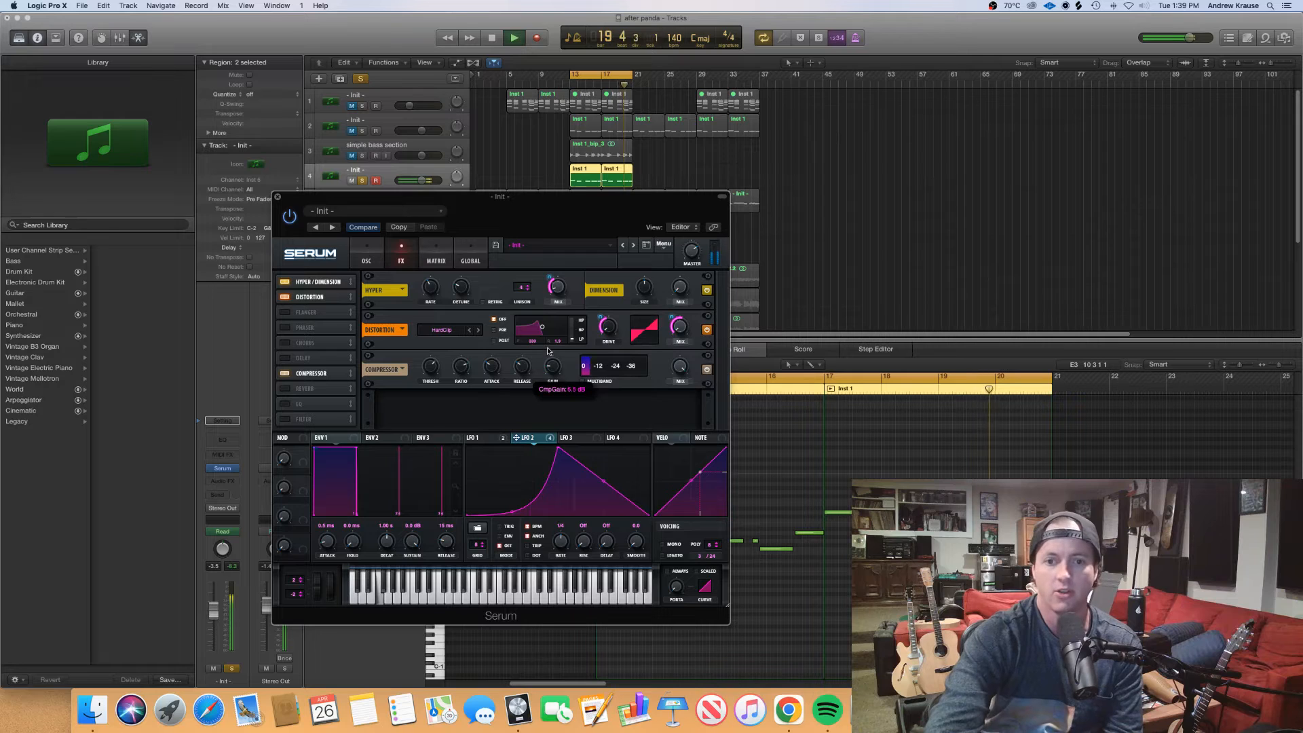
pyautogui.moveTo(550, 344); pyautogui.dragTo(551, 342)
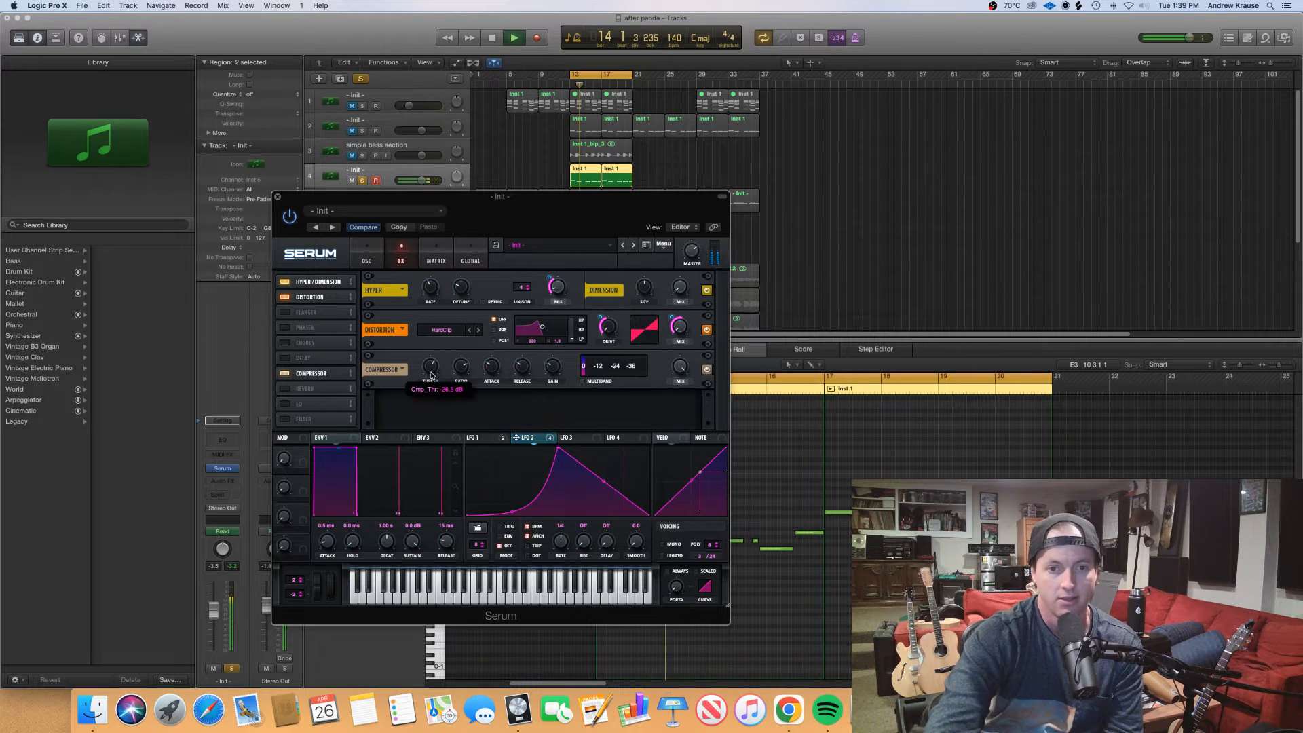
pyautogui.press('space')
pyautogui.click(277, 196)
# Unsolo track 4, turn off cycling, and play the full mix from about bar 10
pyautogui.click(361, 181)
pyautogui.click(530, 102)
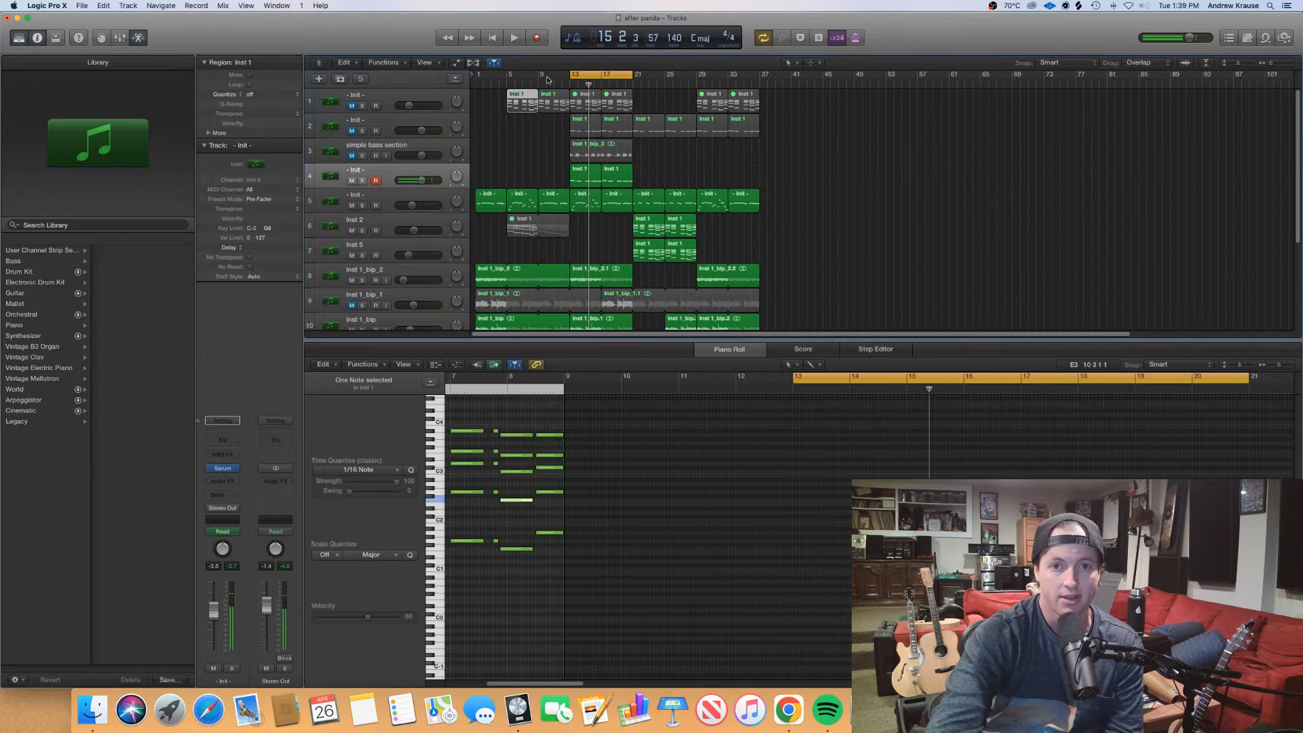
pyautogui.click(547, 83)
pyautogui.press('c')
pyautogui.press('space')
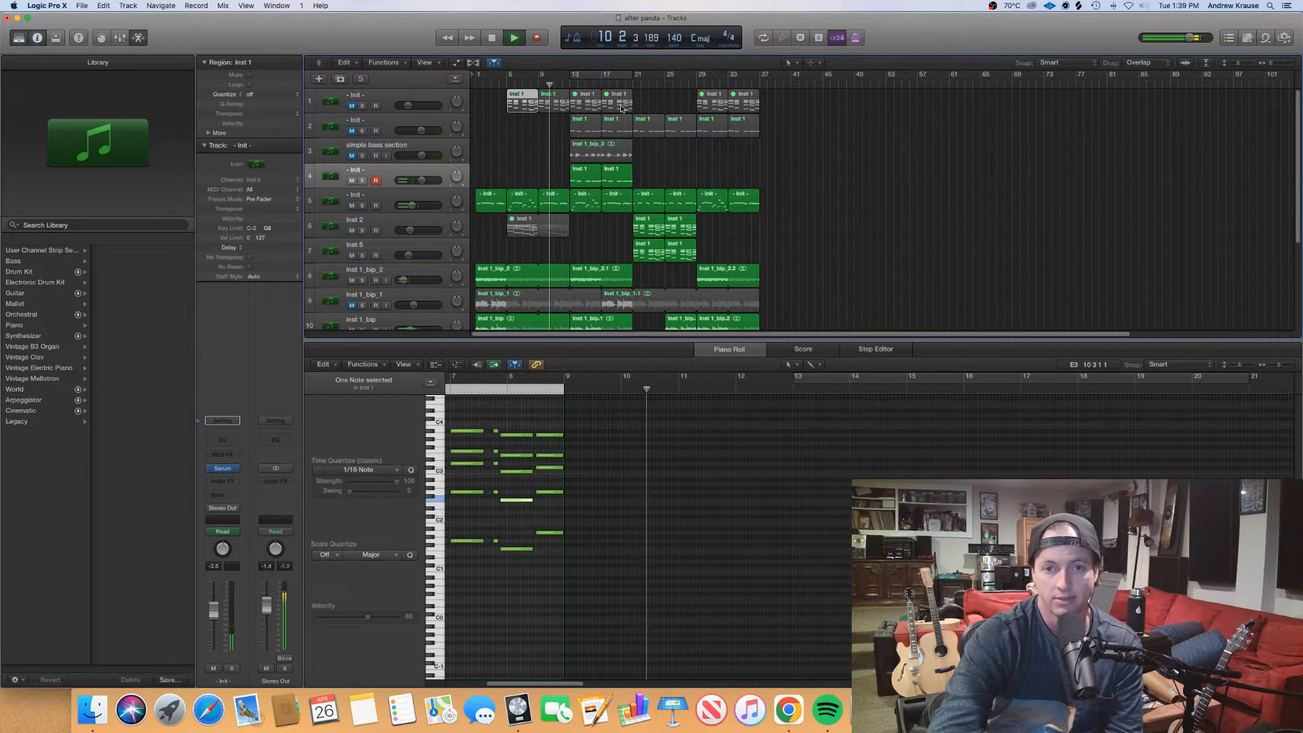
# Select track 4 and slightly adjust its volume and the Stereo Out level while the full mix plays
pyautogui.click(423, 170)
pyautogui.moveTo(421, 180); pyautogui.dragTo(416, 182)
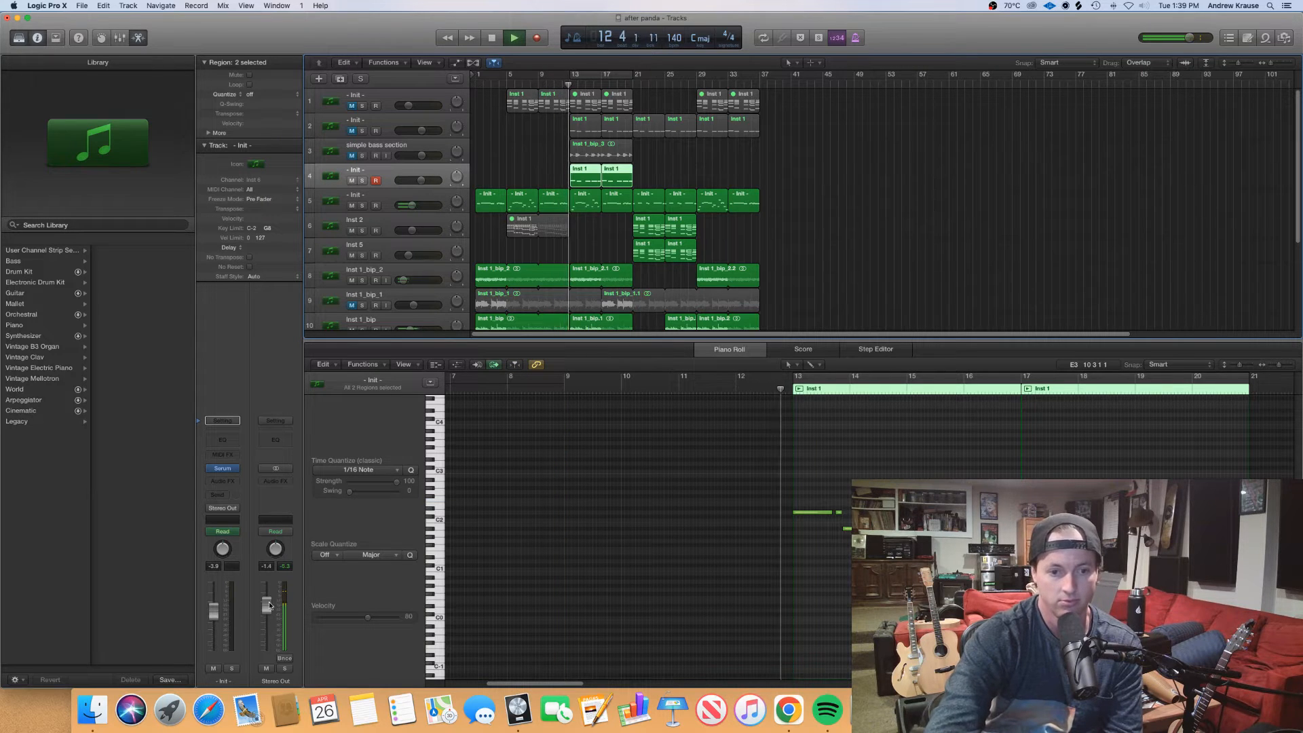
pyautogui.moveTo(269, 599); pyautogui.dragTo(269, 604)
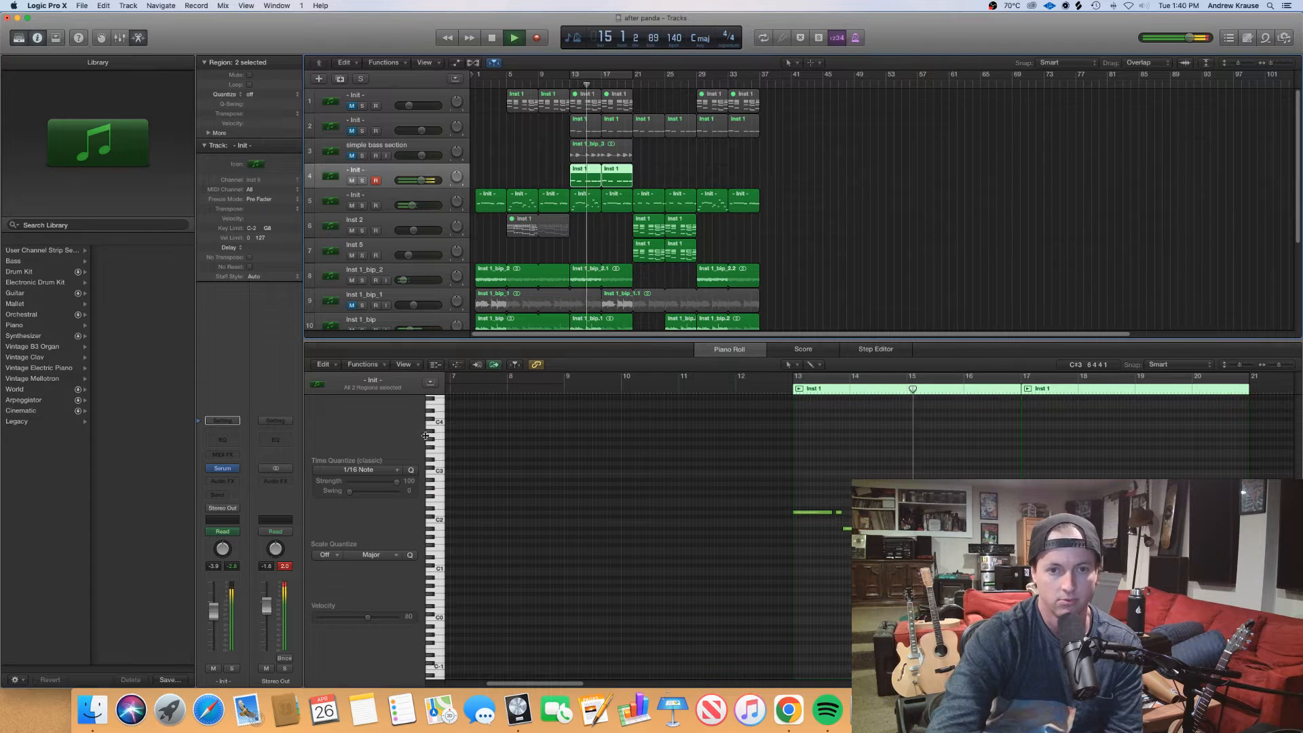
pyautogui.press('space')
# Shape Serum's LFO 3 as a single late-rising curve, enable Reverb, and assign LFO 3 to the reverb mix
pyautogui.click(222, 468)
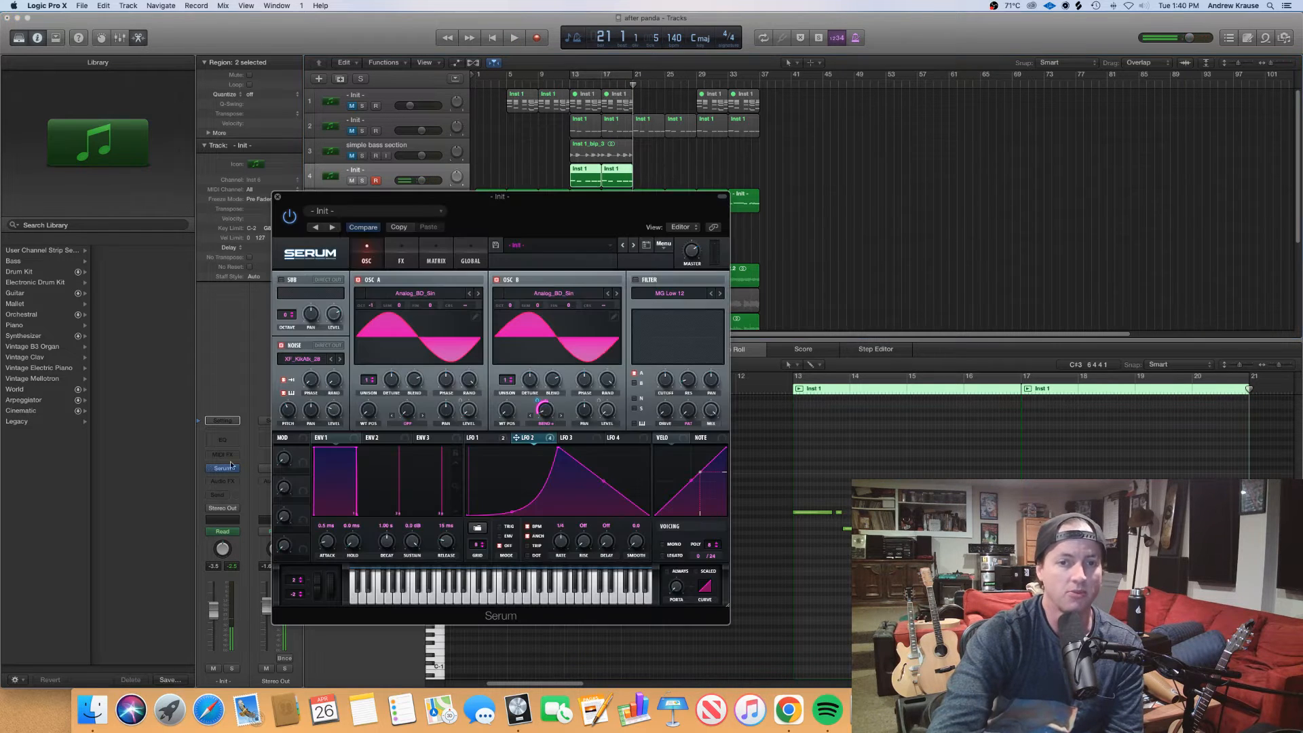
pyautogui.click(401, 256)
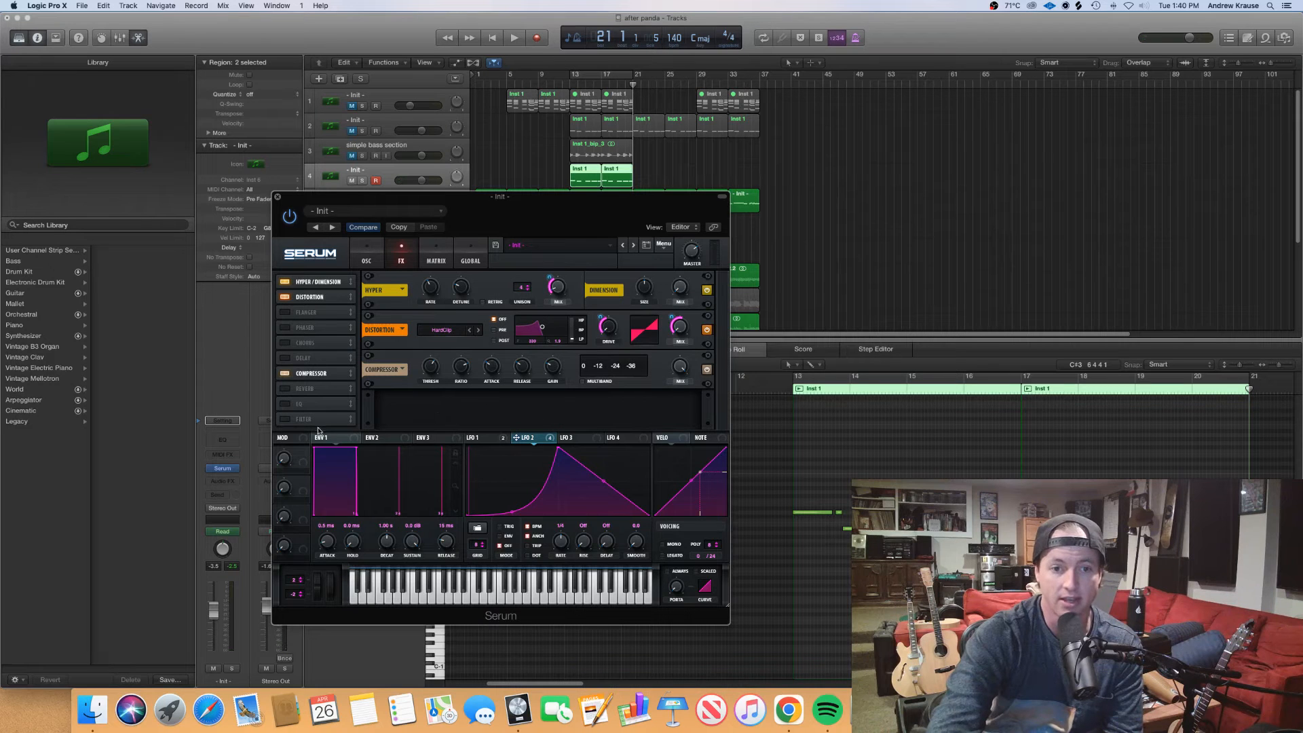
pyautogui.click(597, 440)
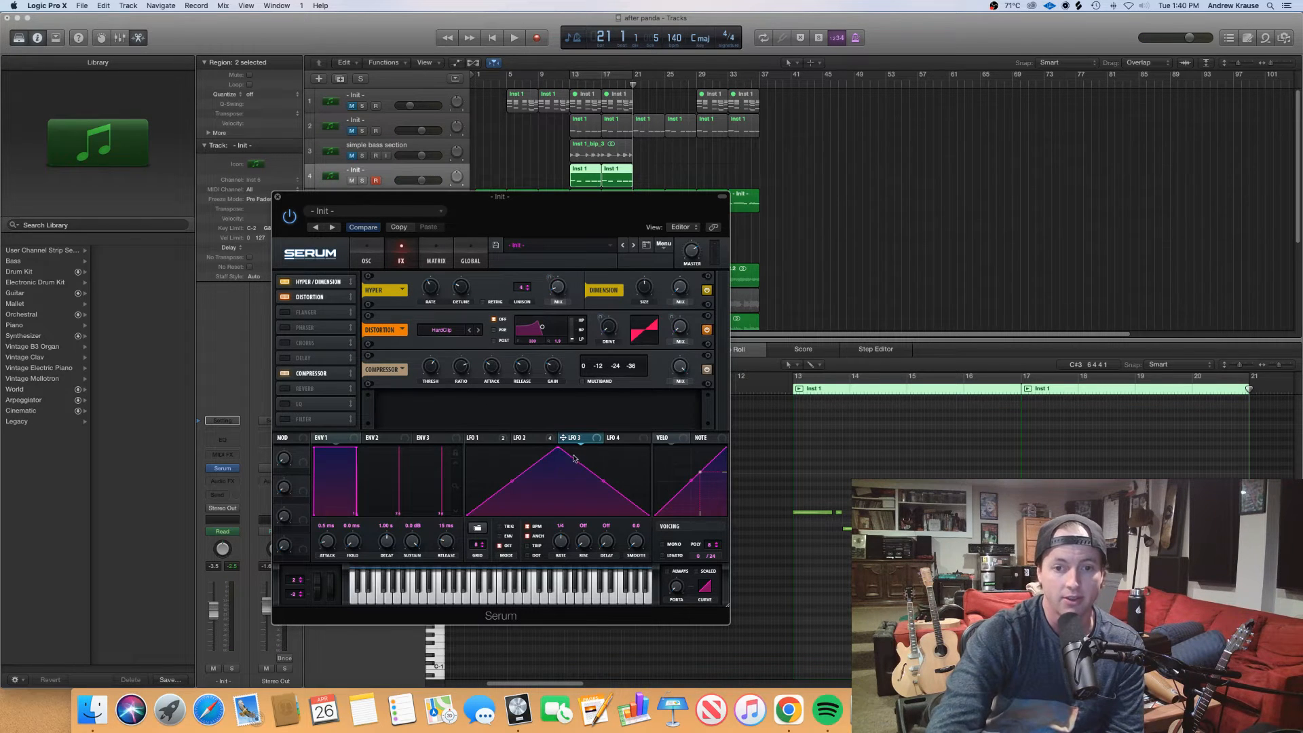
pyautogui.moveTo(555, 448); pyautogui.dragTo(648, 448)
pyautogui.moveTo(557, 485); pyautogui.dragTo(565, 505)
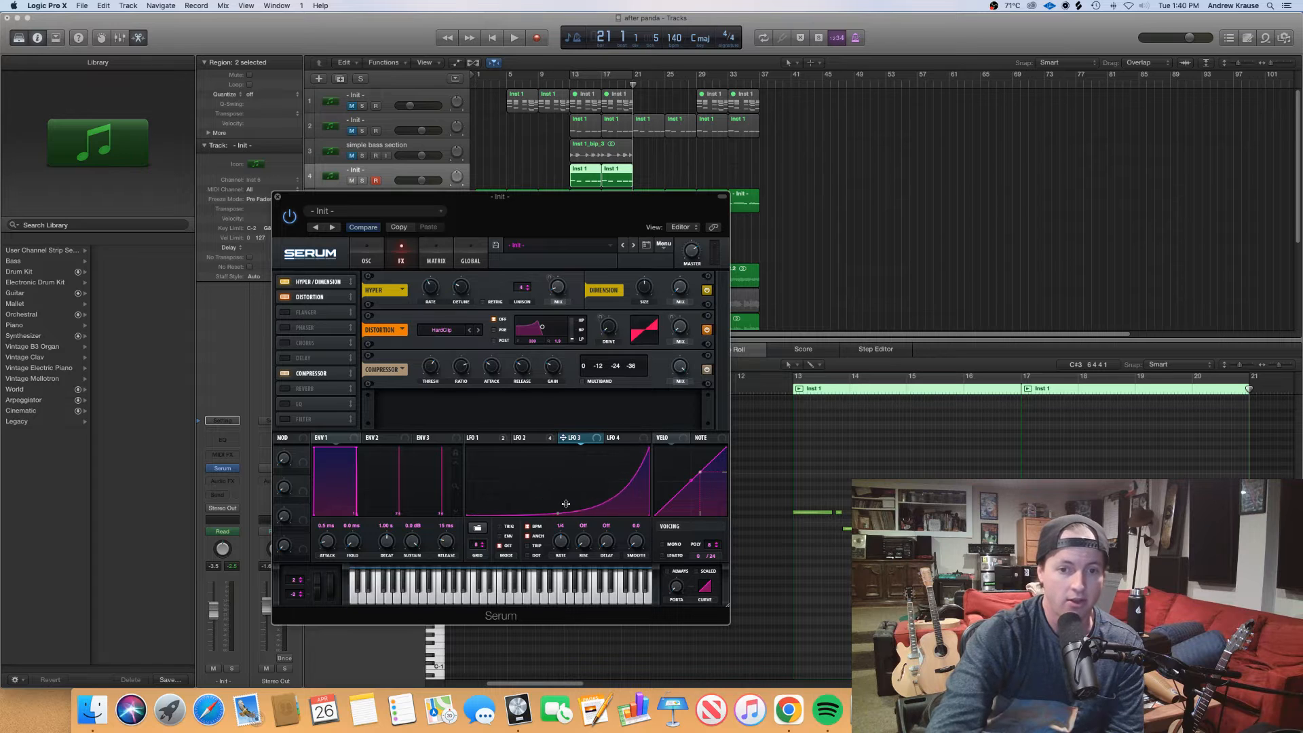
pyautogui.click(285, 389)
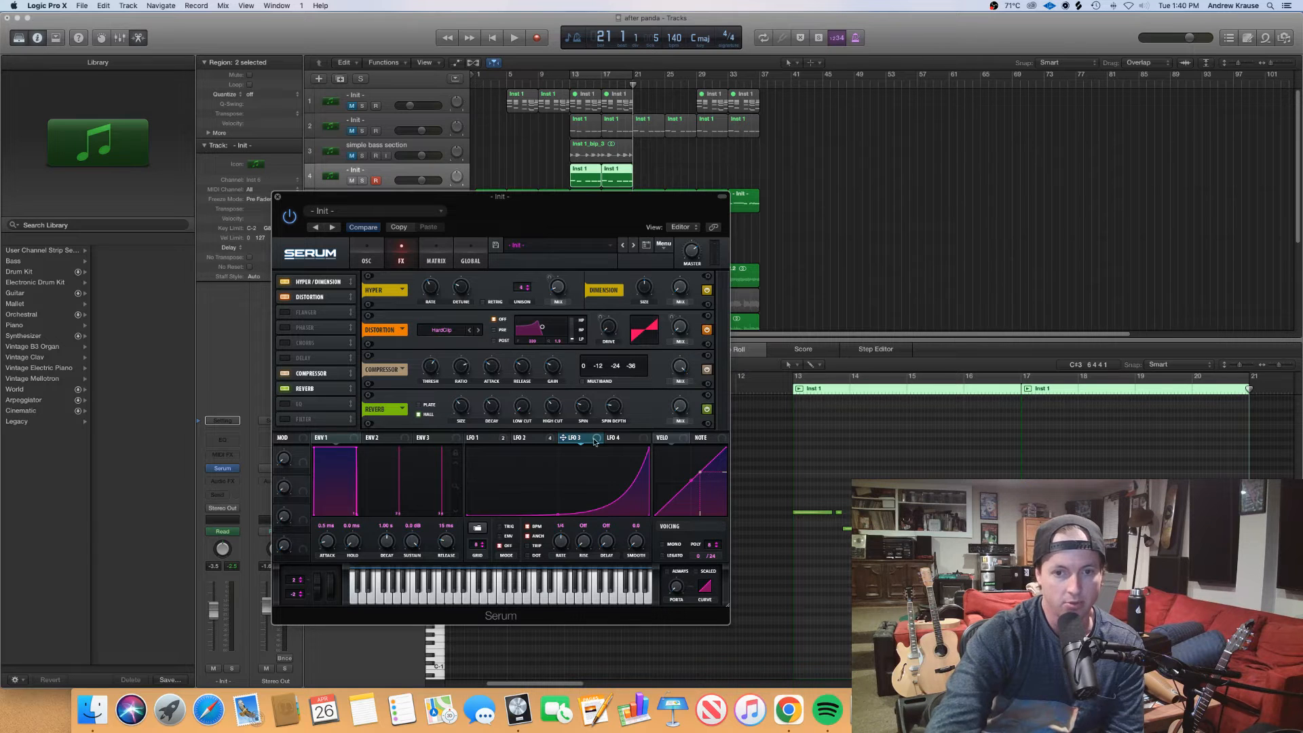
pyautogui.moveTo(671, 398); pyautogui.dragTo(679, 406)
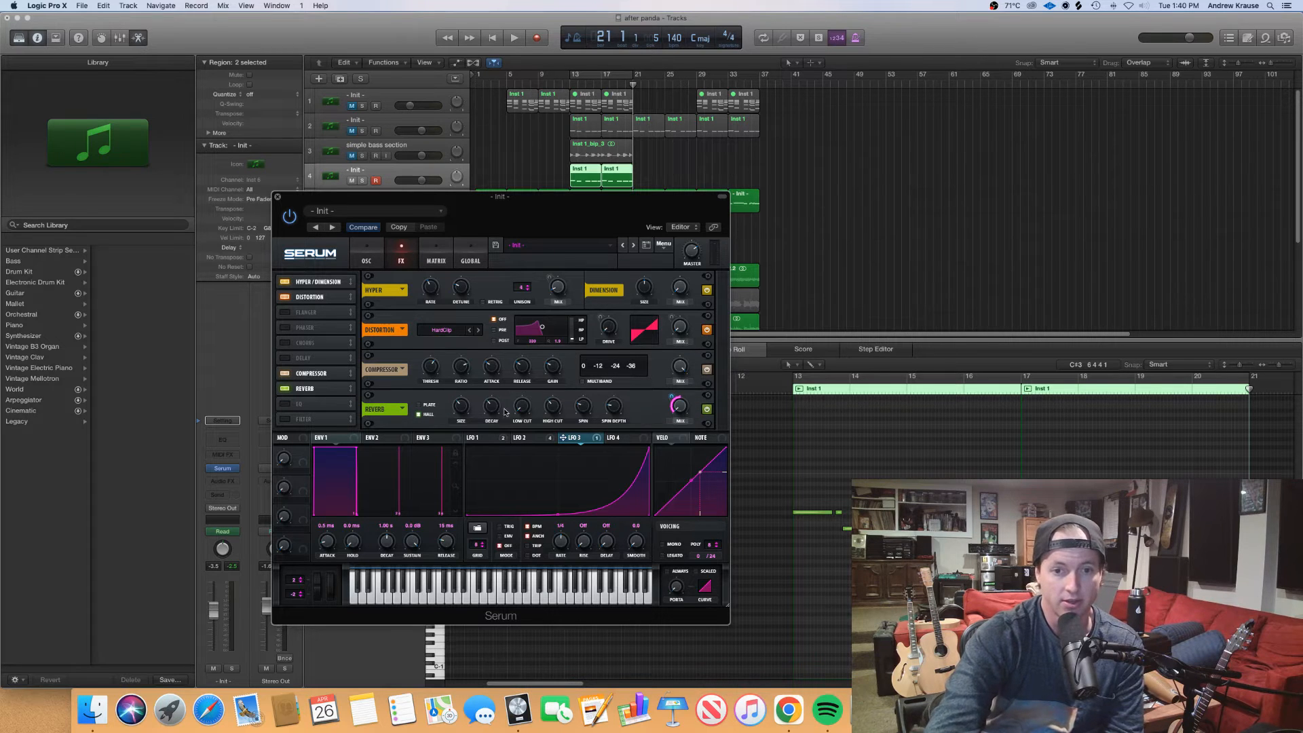
# Play the mix from bar 13 and slow LFO 3's rate to 1/2
pyautogui.click(571, 85)
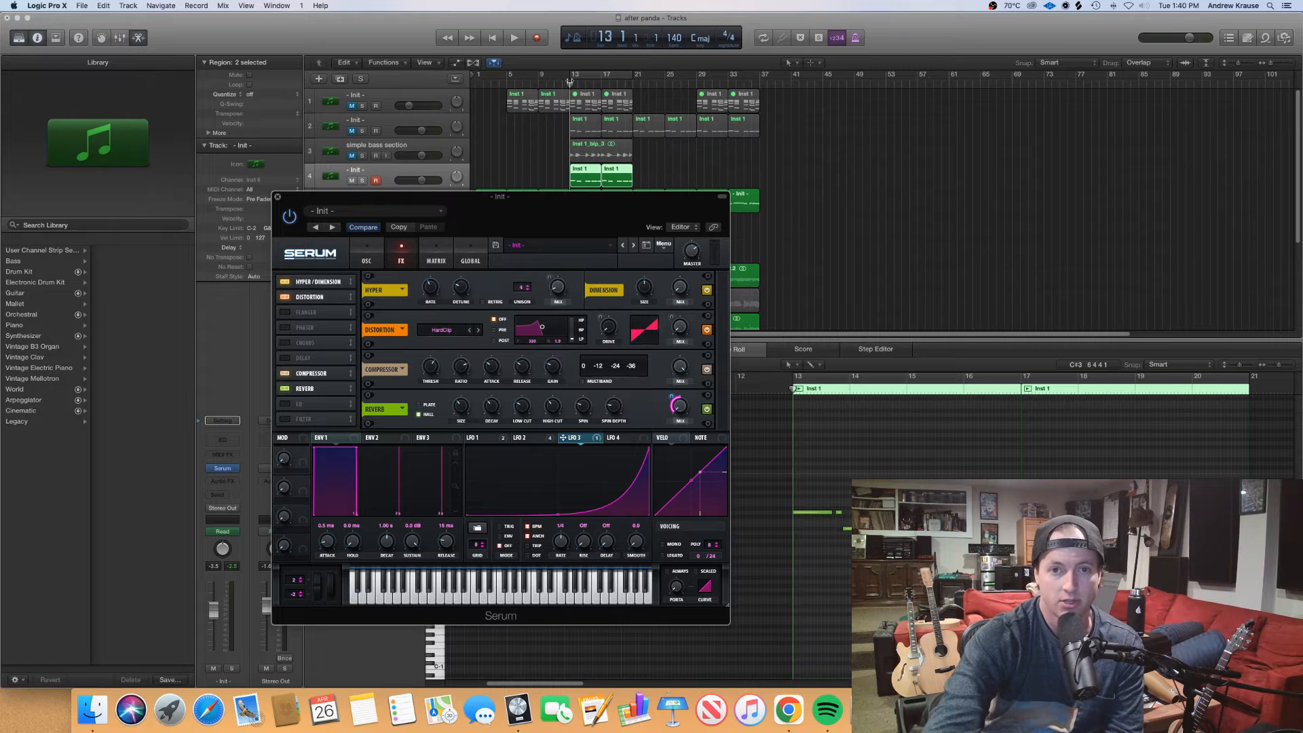
pyautogui.press('space')
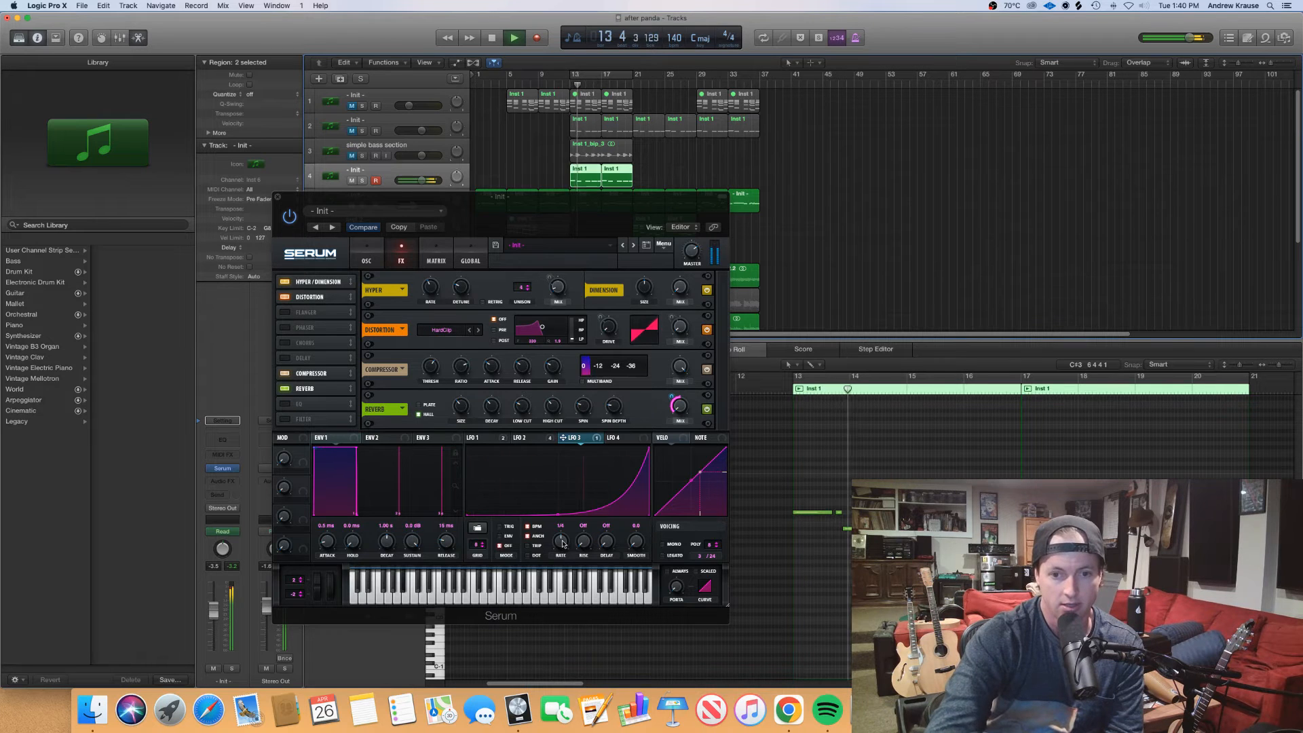
pyautogui.moveTo(560, 541); pyautogui.dragTo(562, 548)
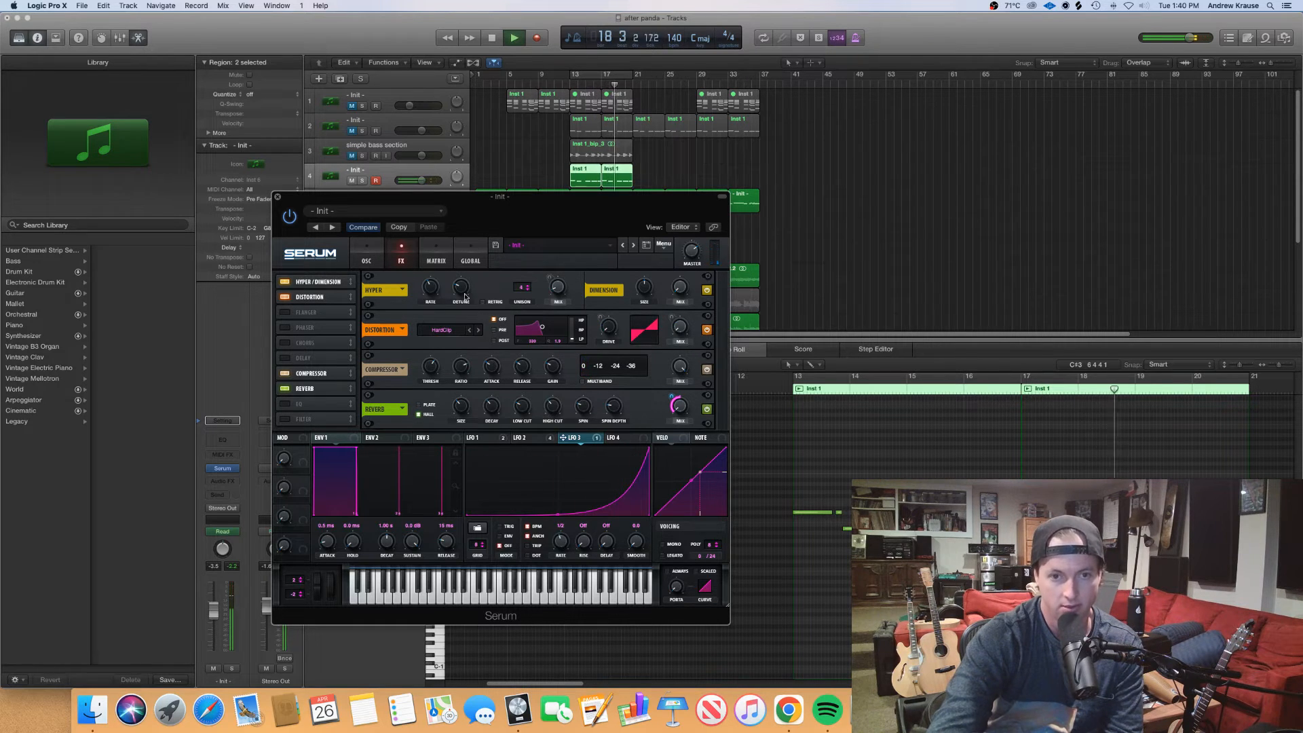
pyautogui.press('space')
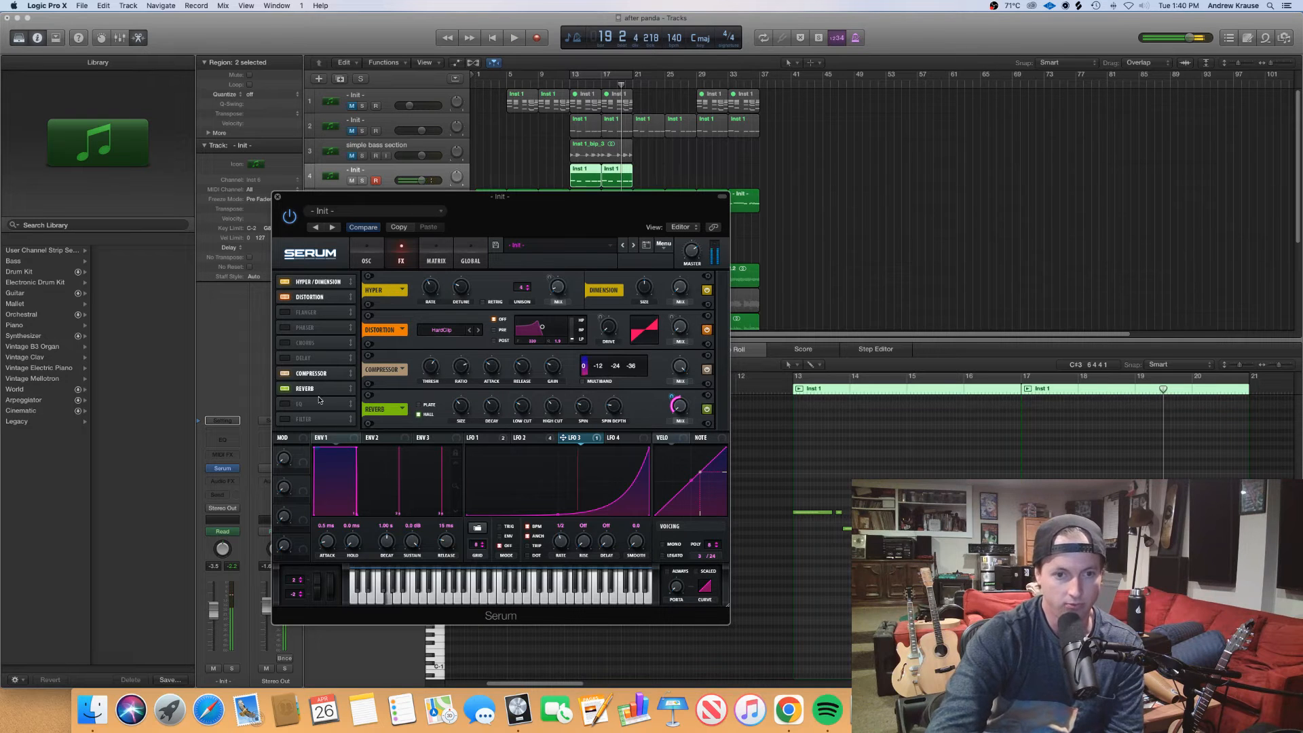
# Enable the EQ, cut the low band's gain, and assign LFO 1 to that gain
pyautogui.click(292, 407)
pyautogui.click(521, 440)
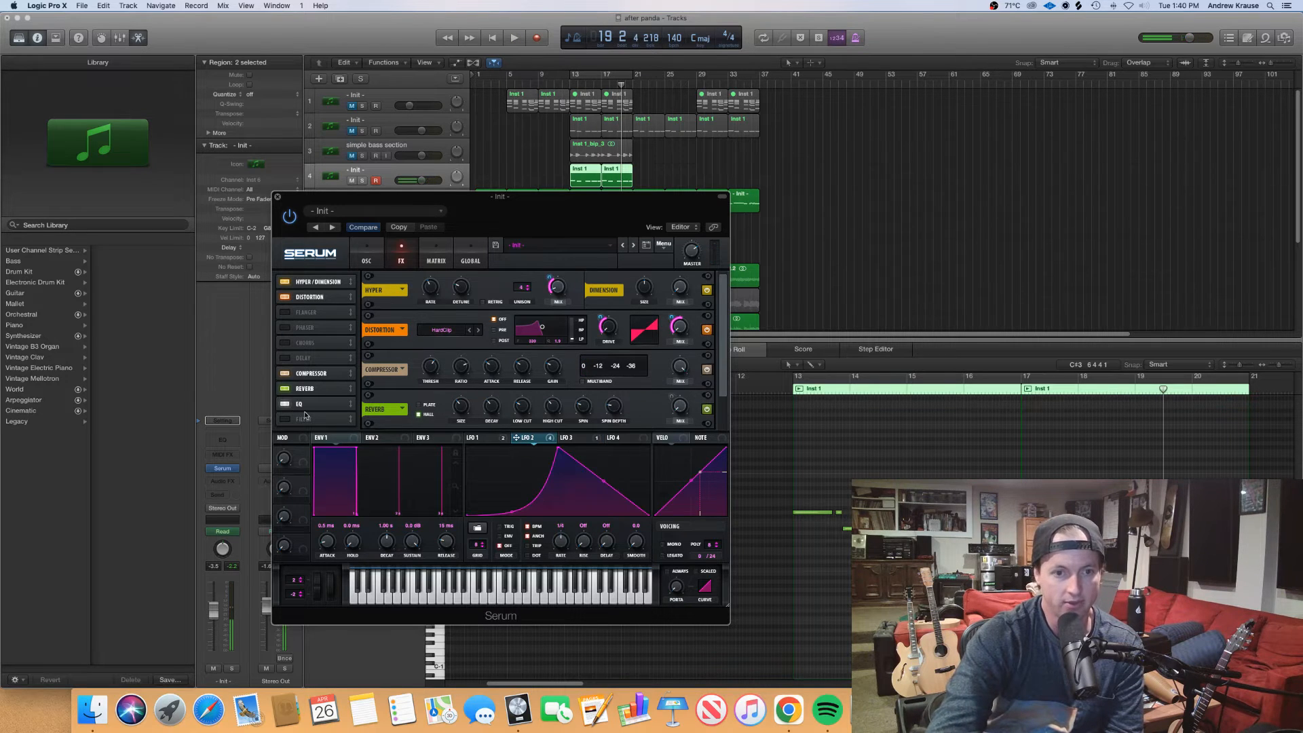
pyautogui.click(305, 410)
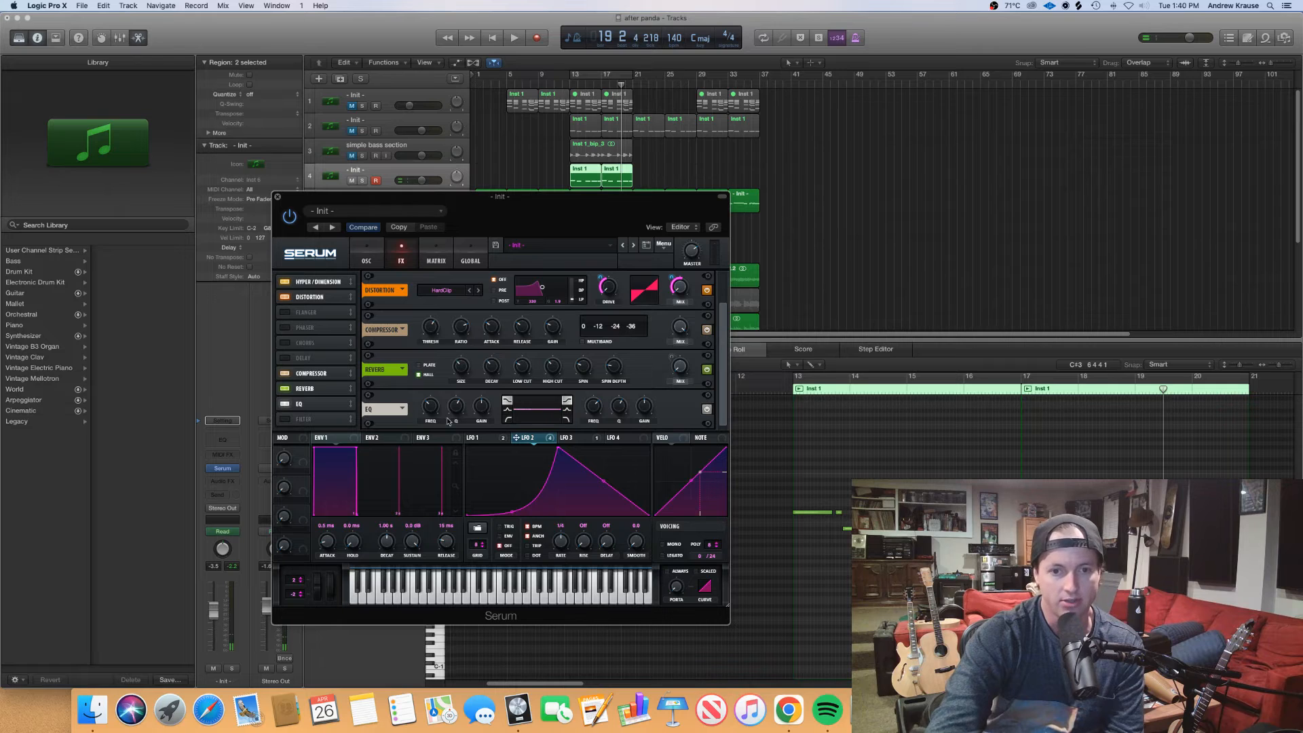
pyautogui.click(481, 438)
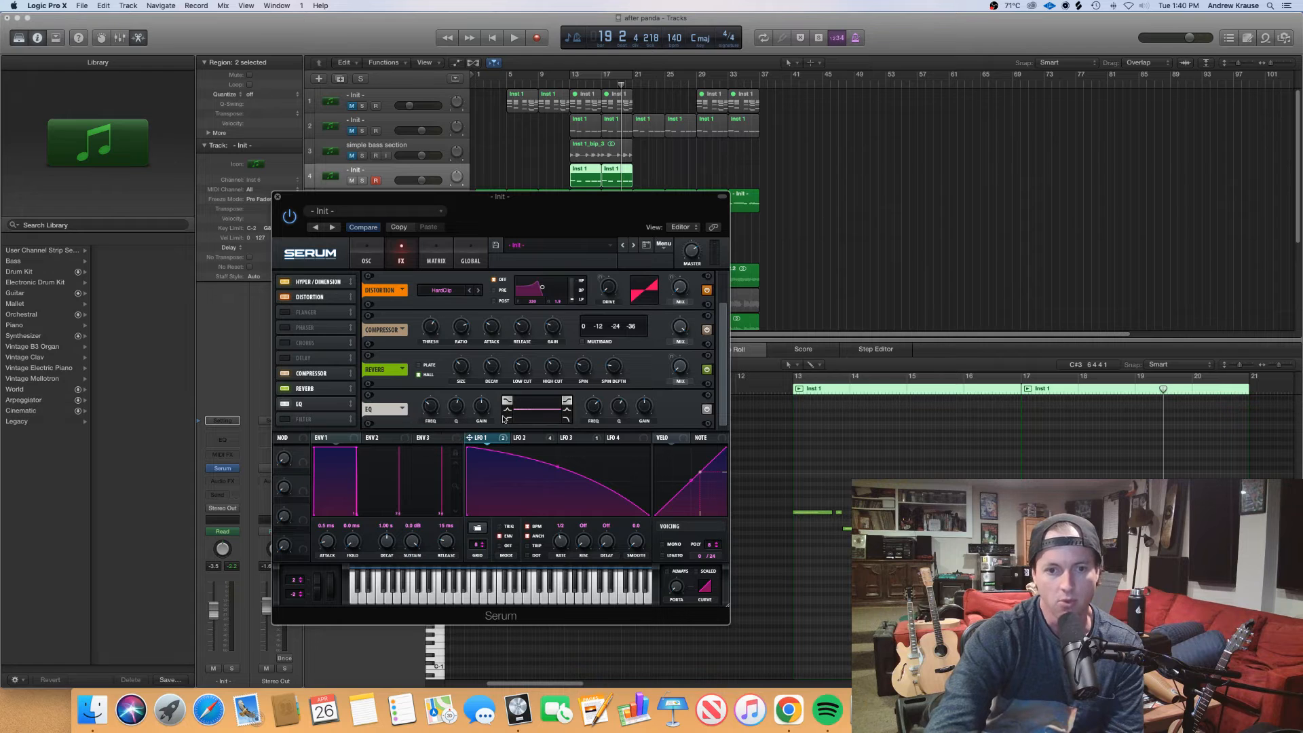
pyautogui.moveTo(483, 411); pyautogui.dragTo(501, 440)
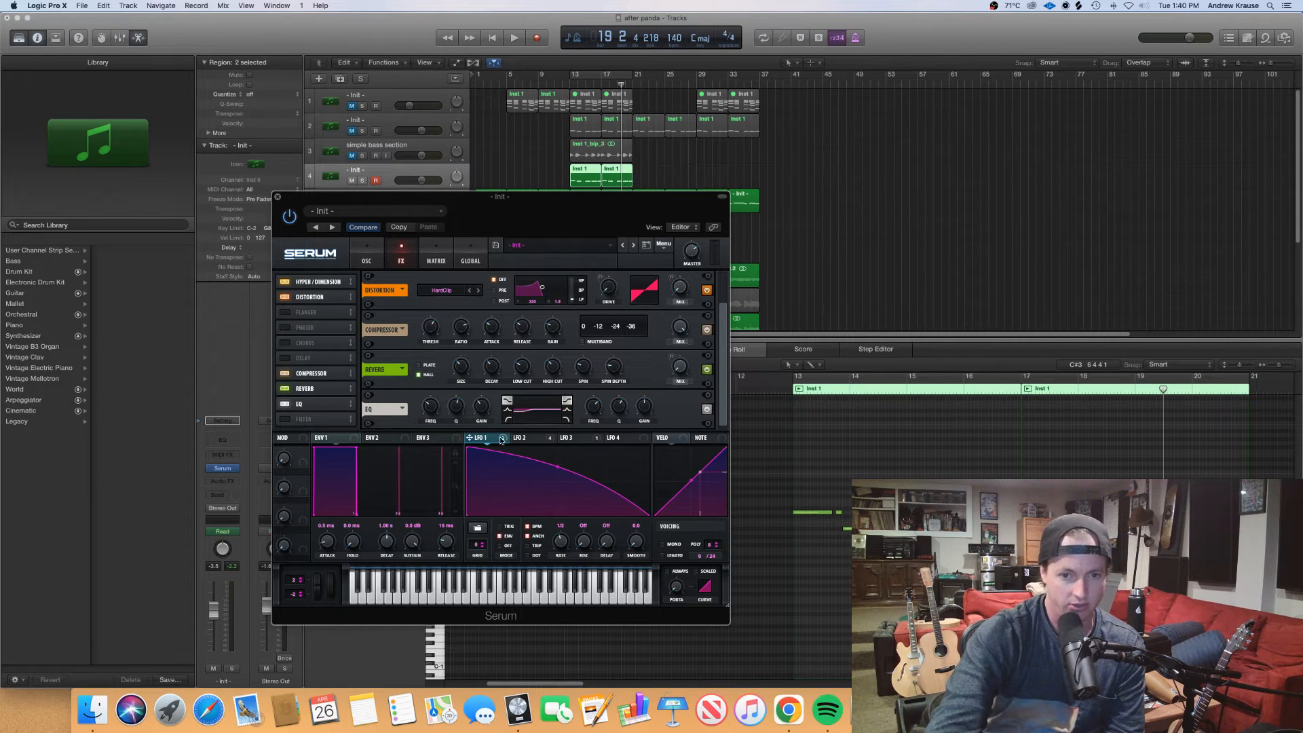
pyautogui.moveTo(484, 420)
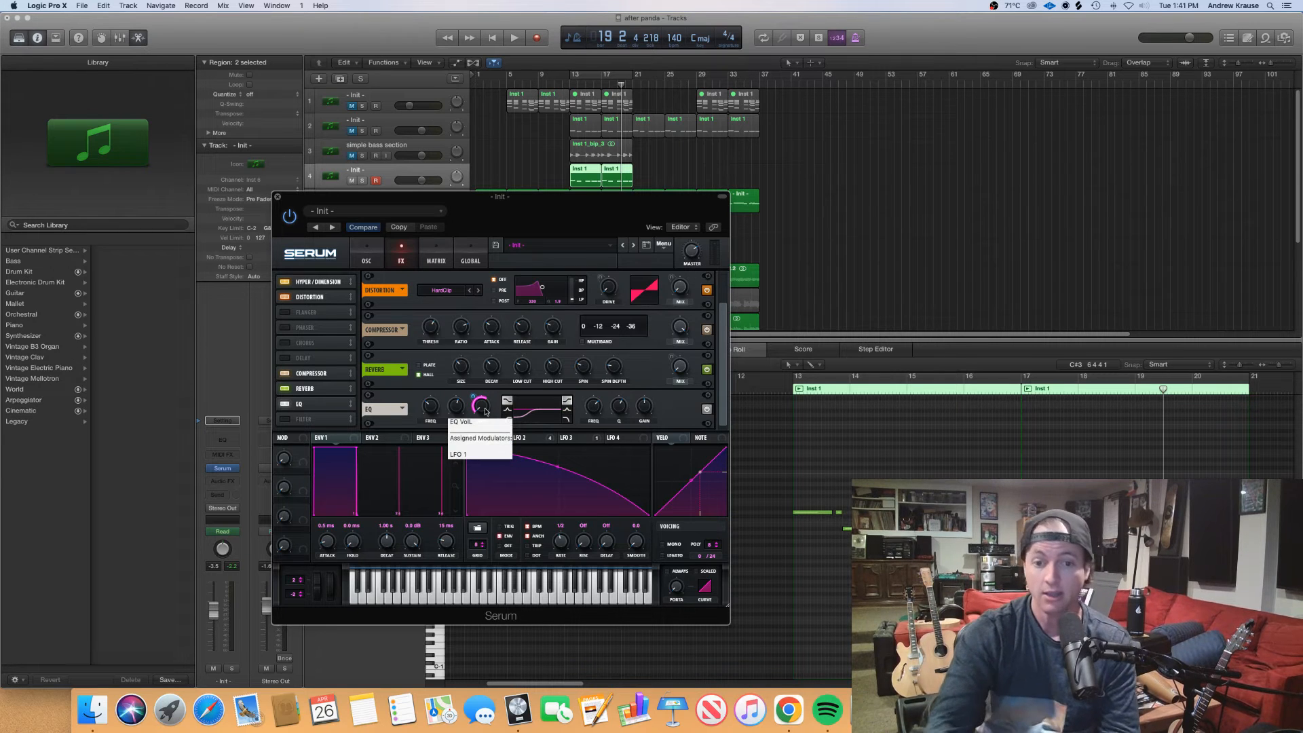
# Audition the EQ modulation in the full mix, replaying the bass section from bar 13
pyautogui.press('space')
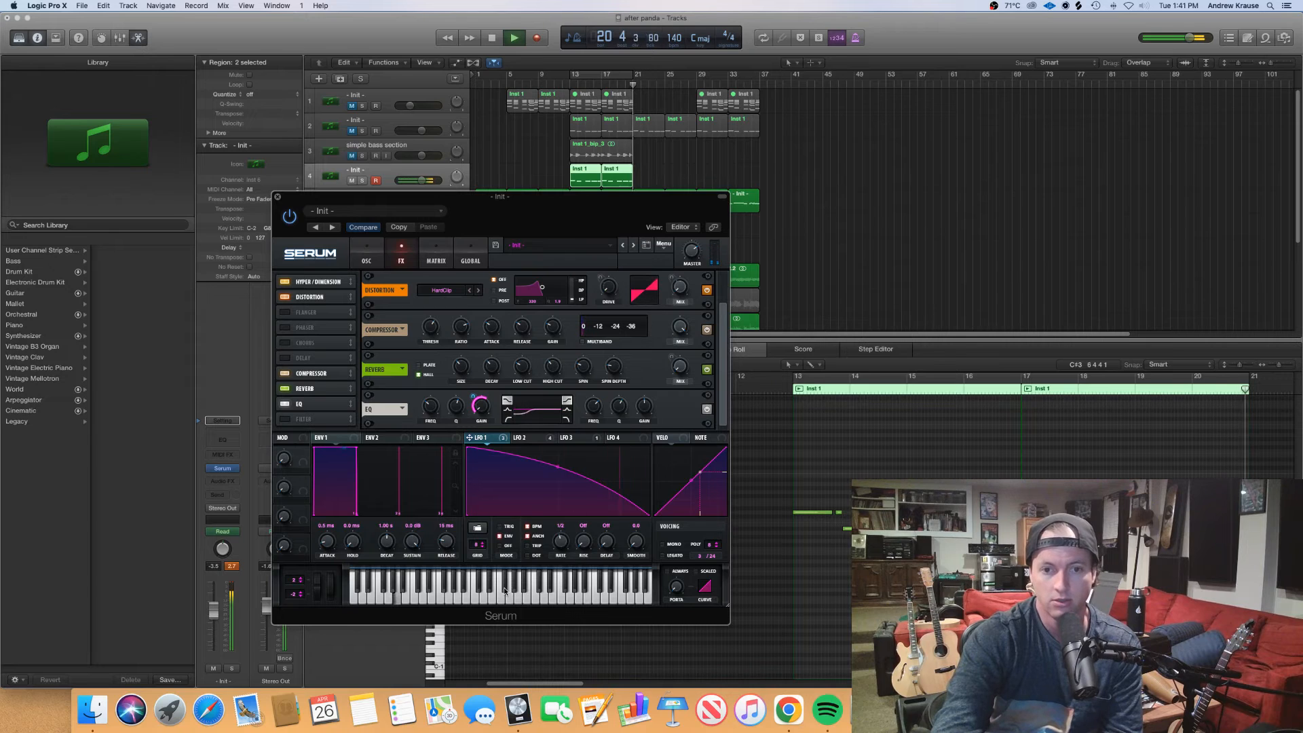
pyautogui.press('space')
pyautogui.doubleClick(570, 86)
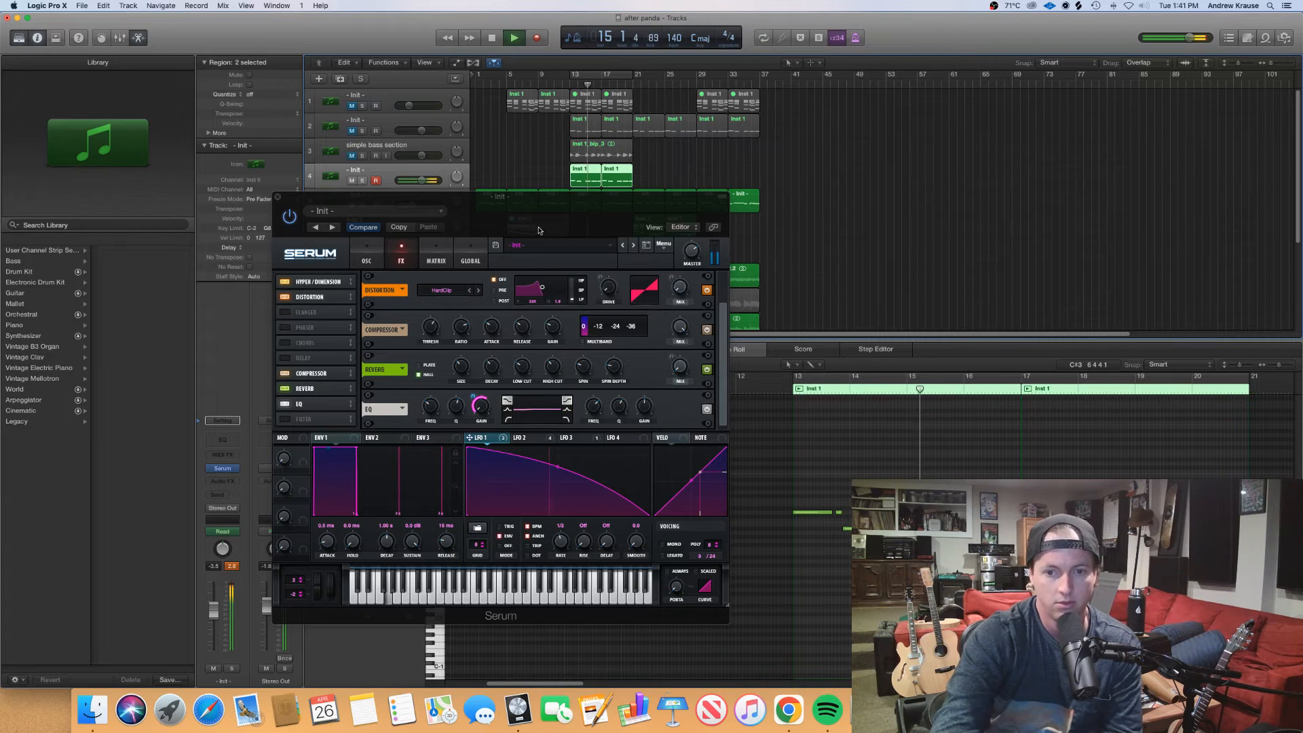
pyautogui.press('space')
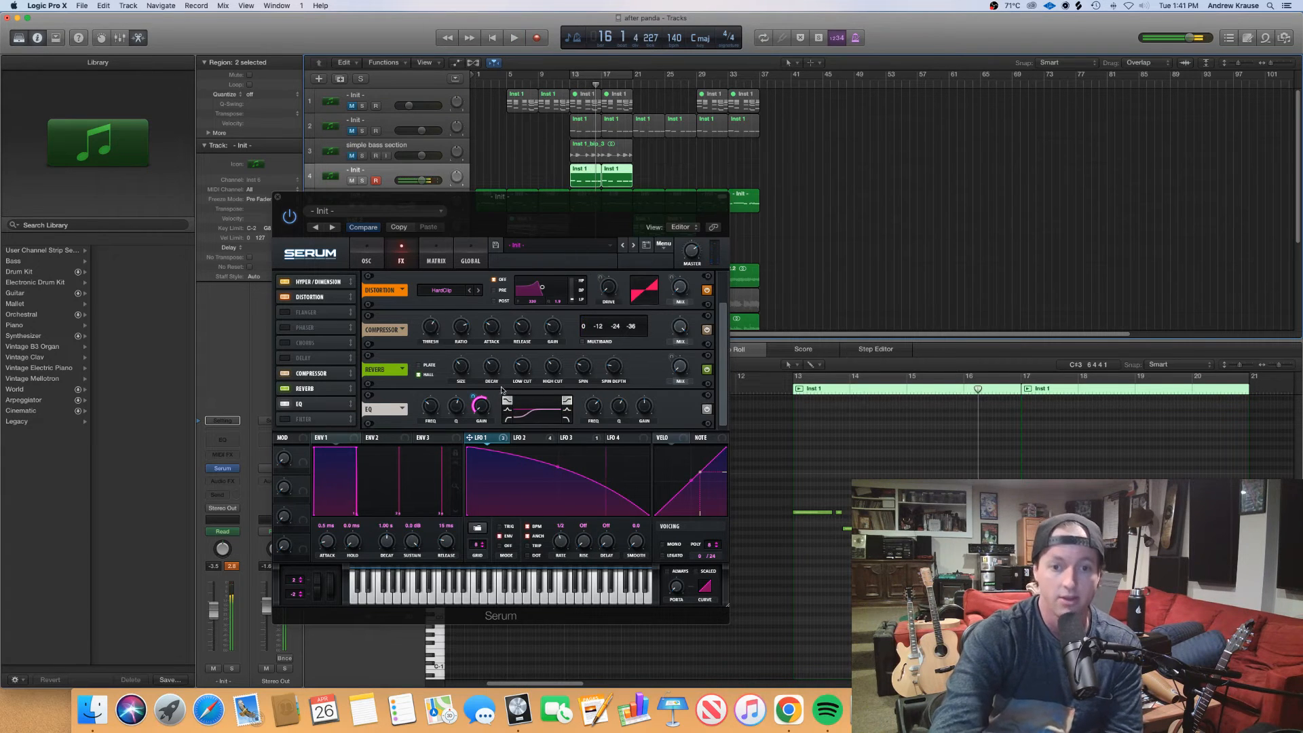
# Reduce the cut on the EQ's low-band gain and audition the bass section from bar 13
pyautogui.moveTo(479, 409)
pyautogui.mouseDown()
pyautogui.moveTo(479, 395)
pyautogui.moveTo(472, 419)
pyautogui.moveTo(474, 400)
pyautogui.mouseUp()
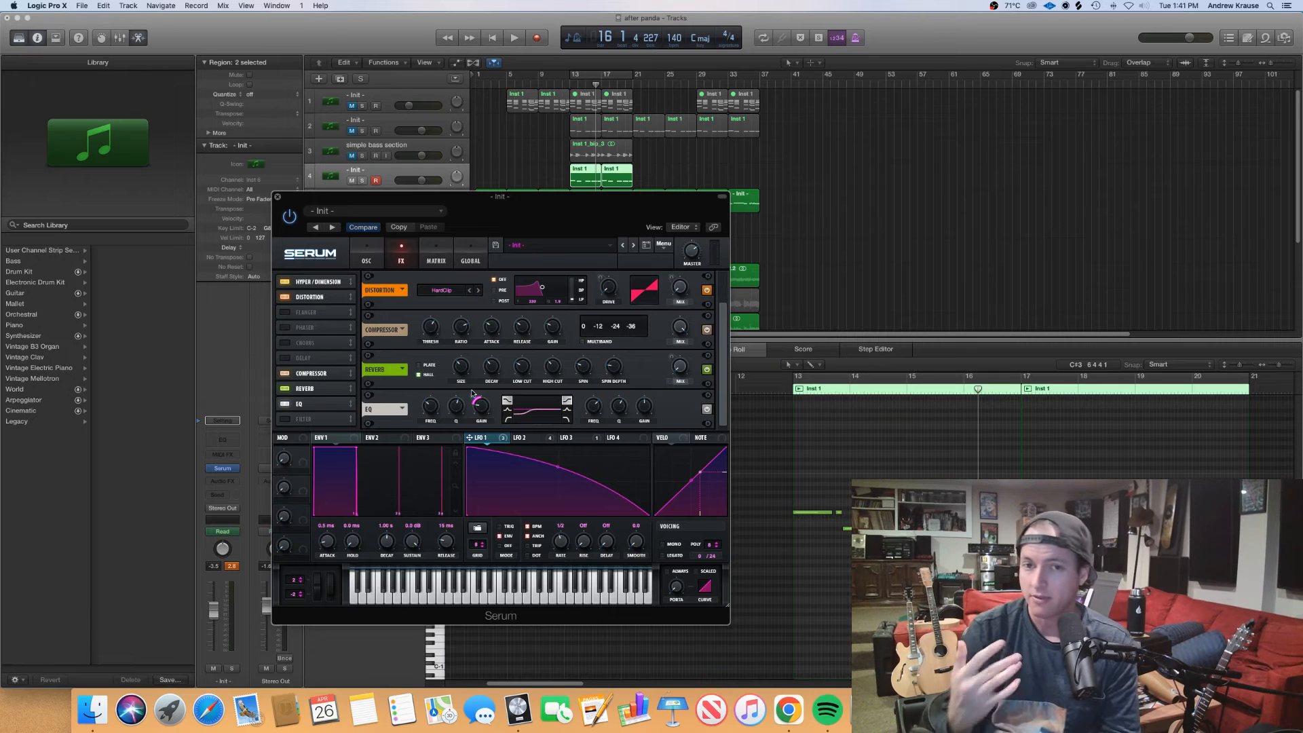
pyautogui.click(567, 85)
pyautogui.press('space')
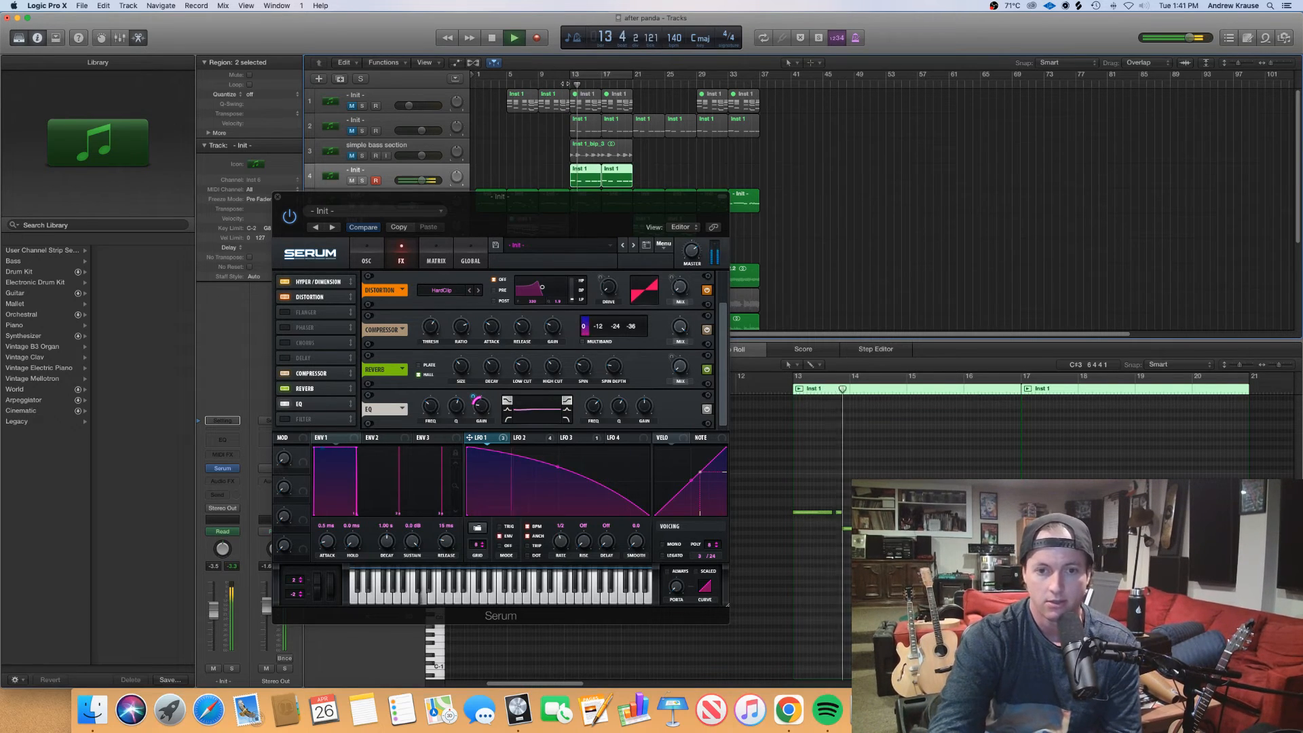
pyautogui.click(485, 408)
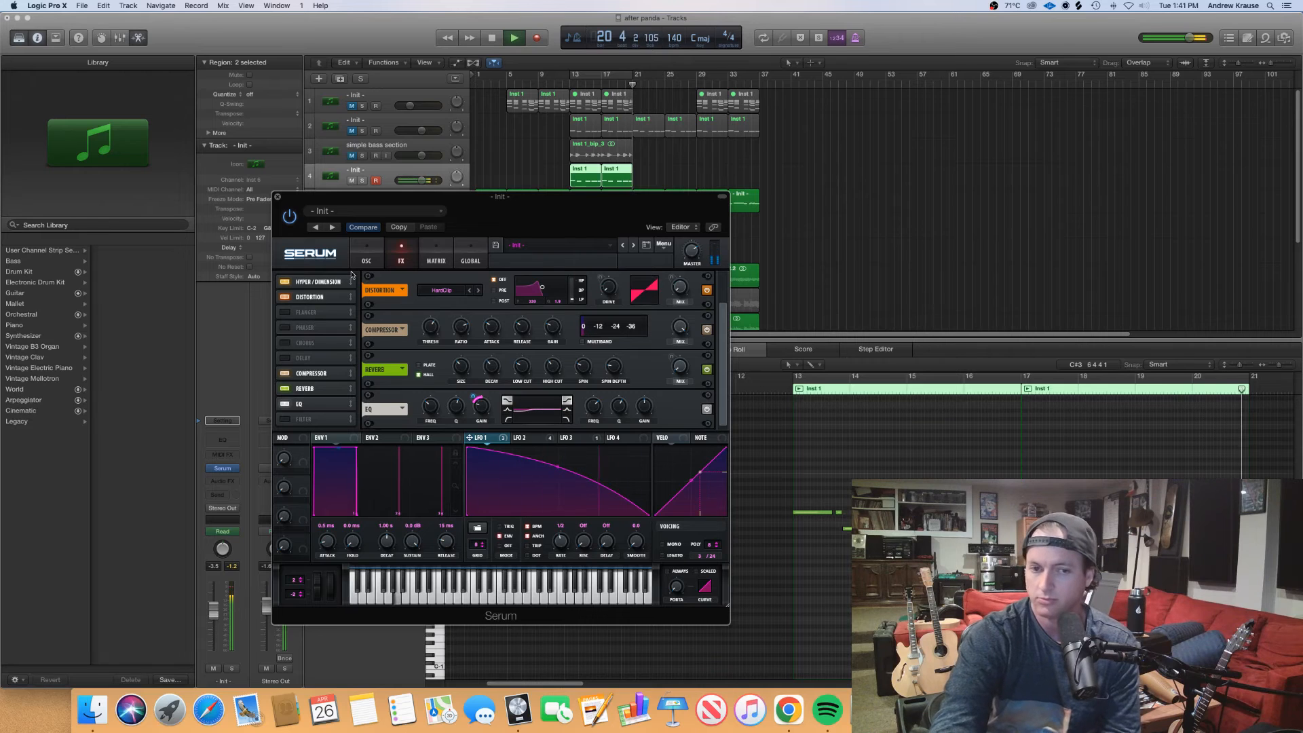
pyautogui.press('space')
# Try bypassing all of LFO 2's modulation destinations from the oscillator page and play a short part of the bass section
pyautogui.click(368, 260)
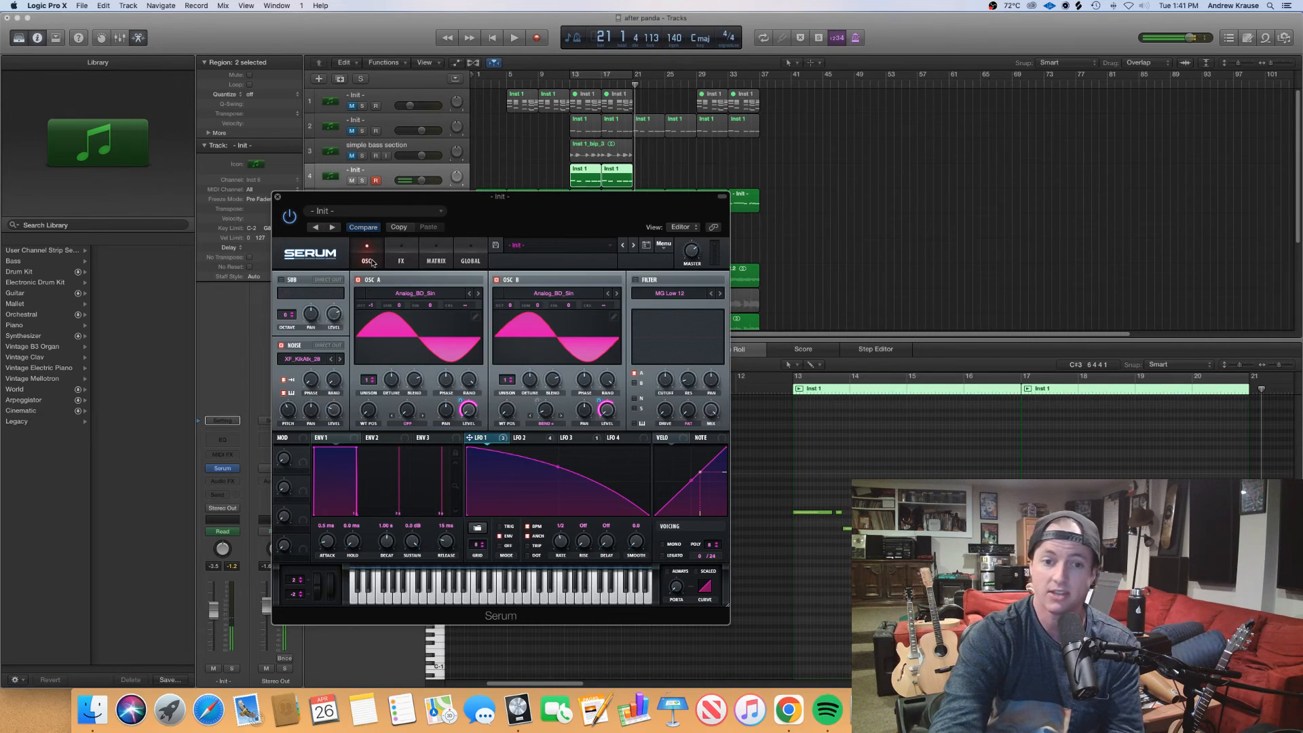
pyautogui.click(527, 437)
pyautogui.rightClick(517, 438)
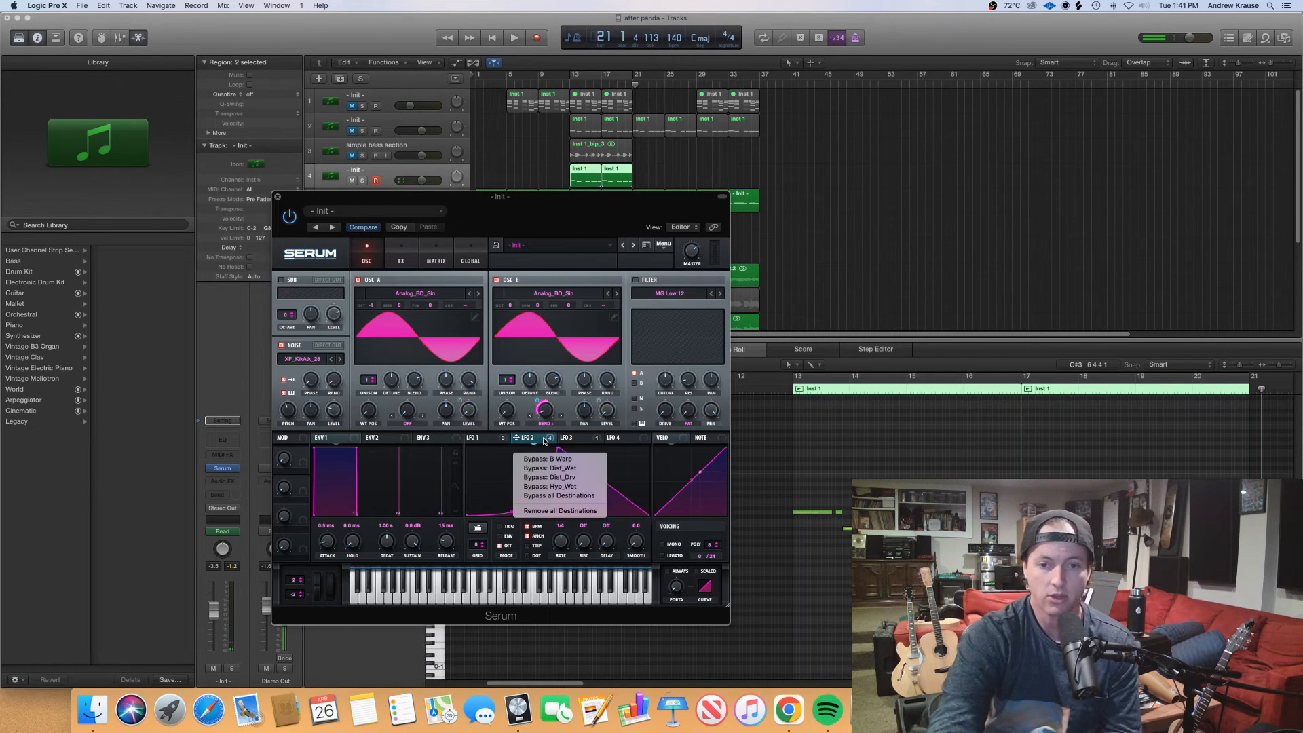
pyautogui.click(556, 496)
pyautogui.click(581, 87)
pyautogui.press('space')
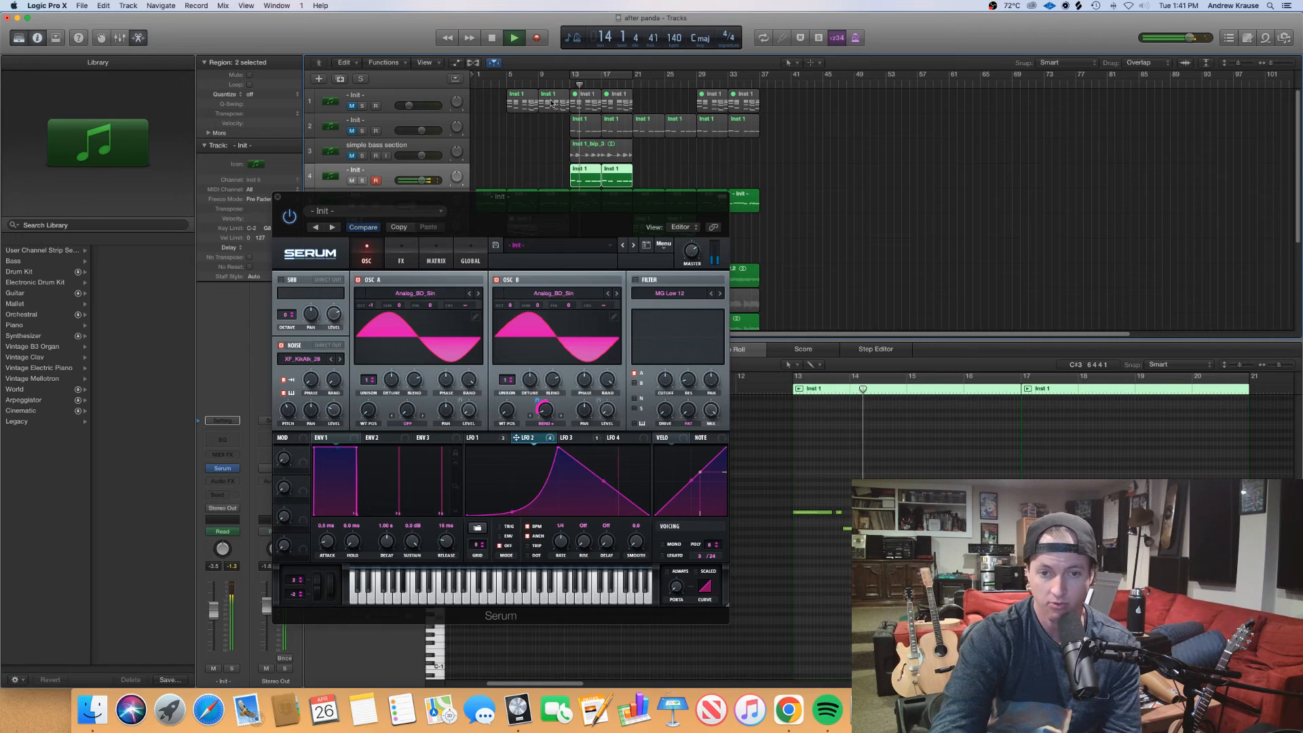
pyautogui.press('space')
pyautogui.moveTo(552, 223); pyautogui.dragTo(570, 276)
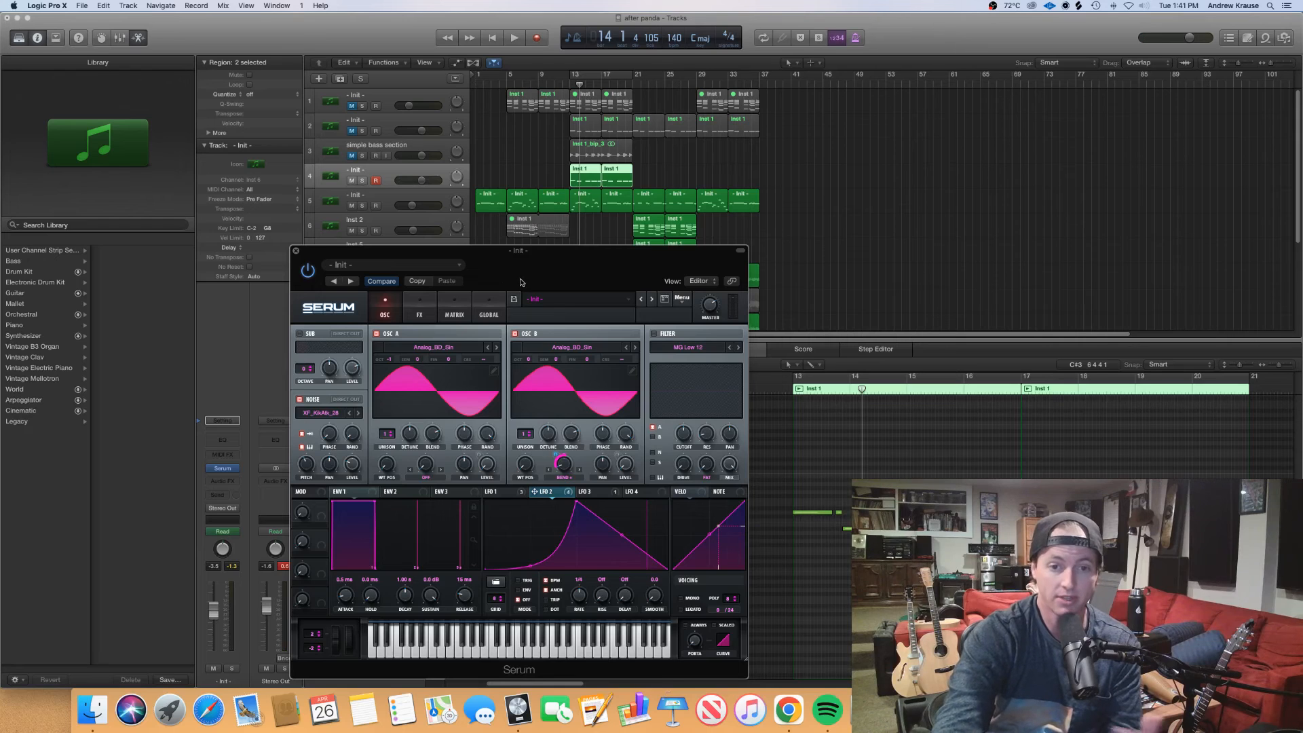
pyautogui.moveTo(520, 282); pyautogui.dragTo(502, 192)
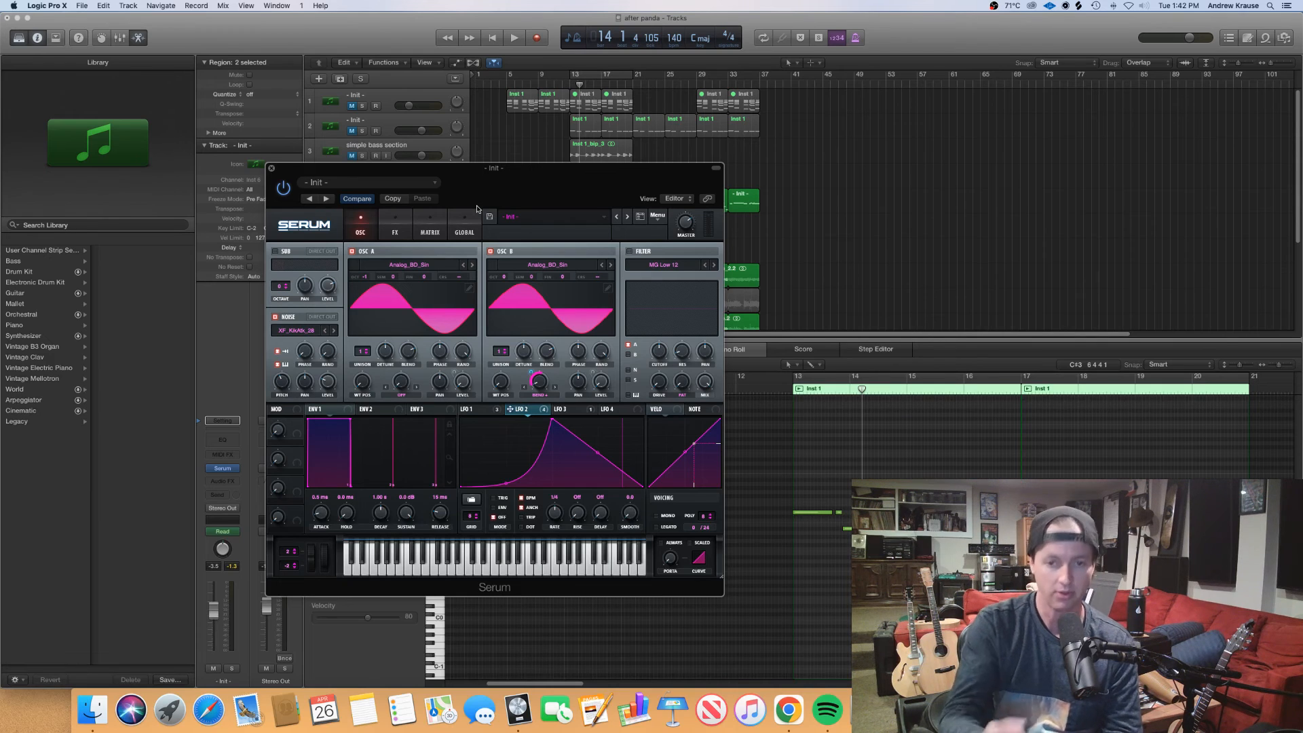
pyautogui.moveTo(566, 171); pyautogui.dragTo(576, 159)
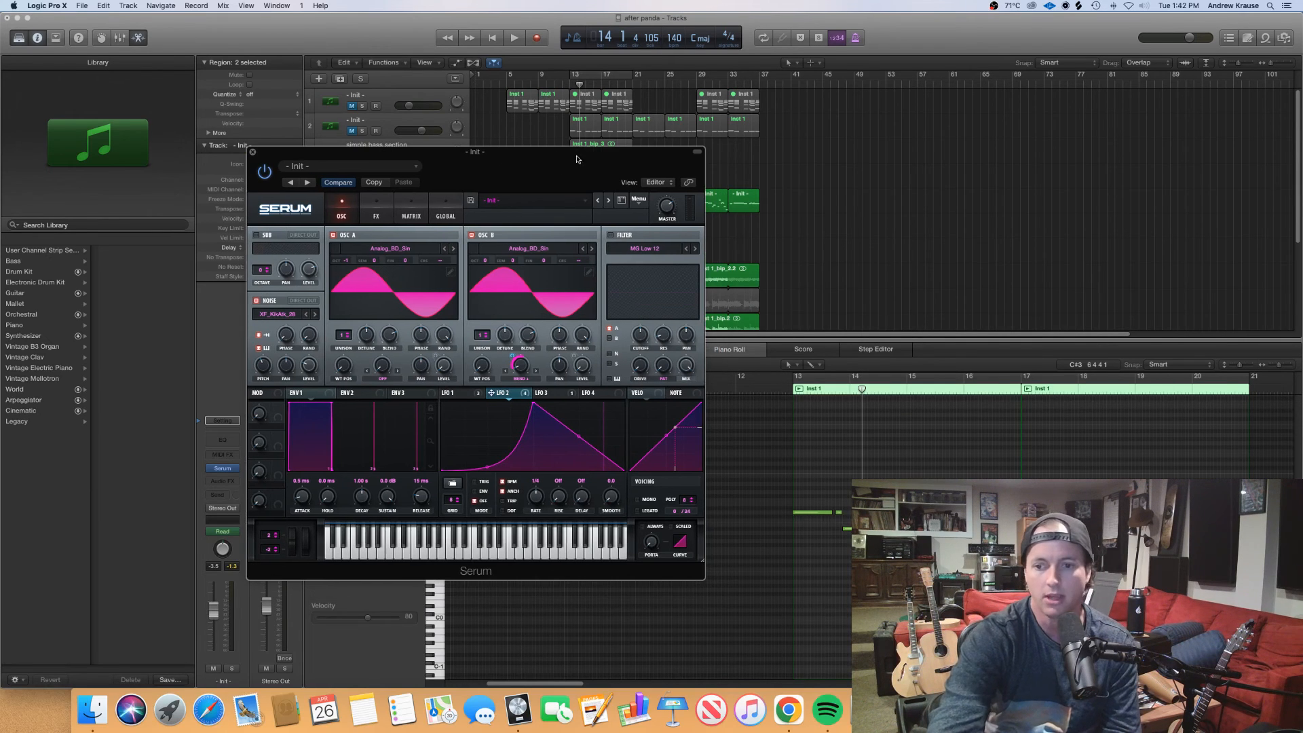